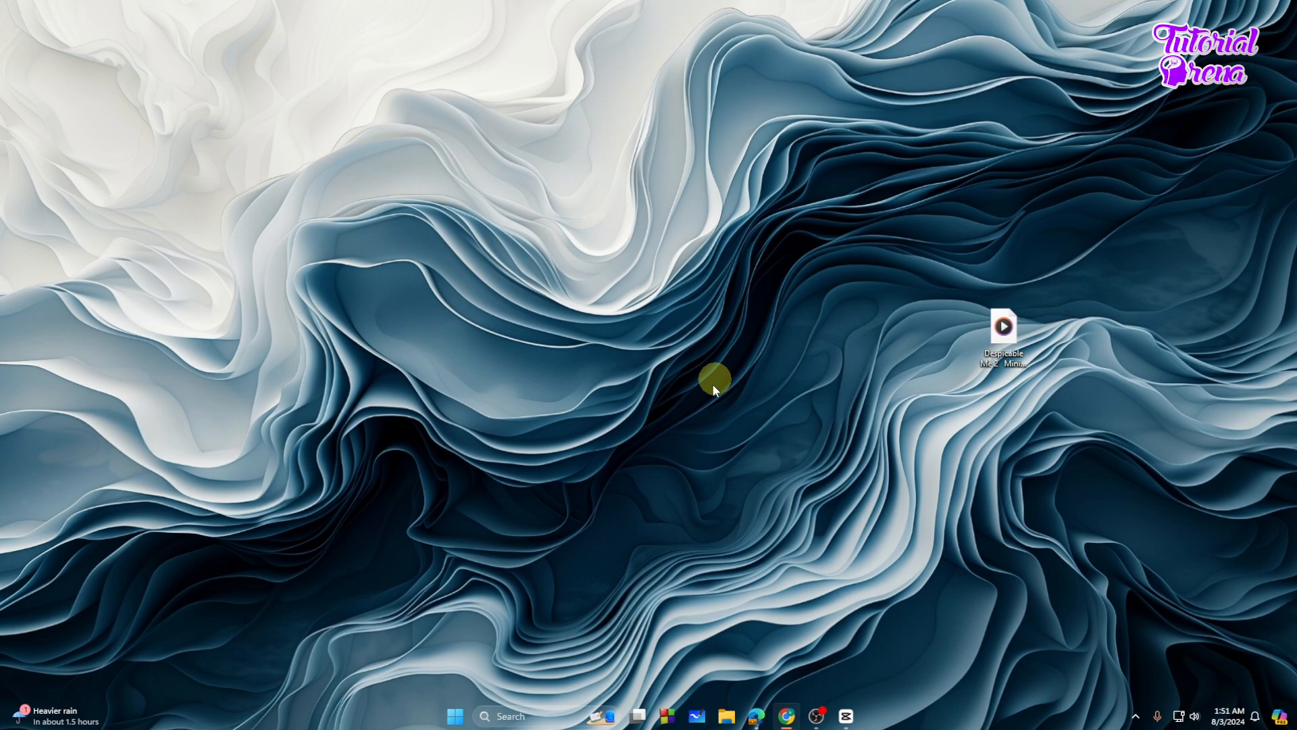
Switch to YouTube Studio in Edge and try to upload the Despicable Me 2 Minions Banana Song M4A file from the desktop
left_click(755, 715)
left_click_drag(347, 27, 331, 30)
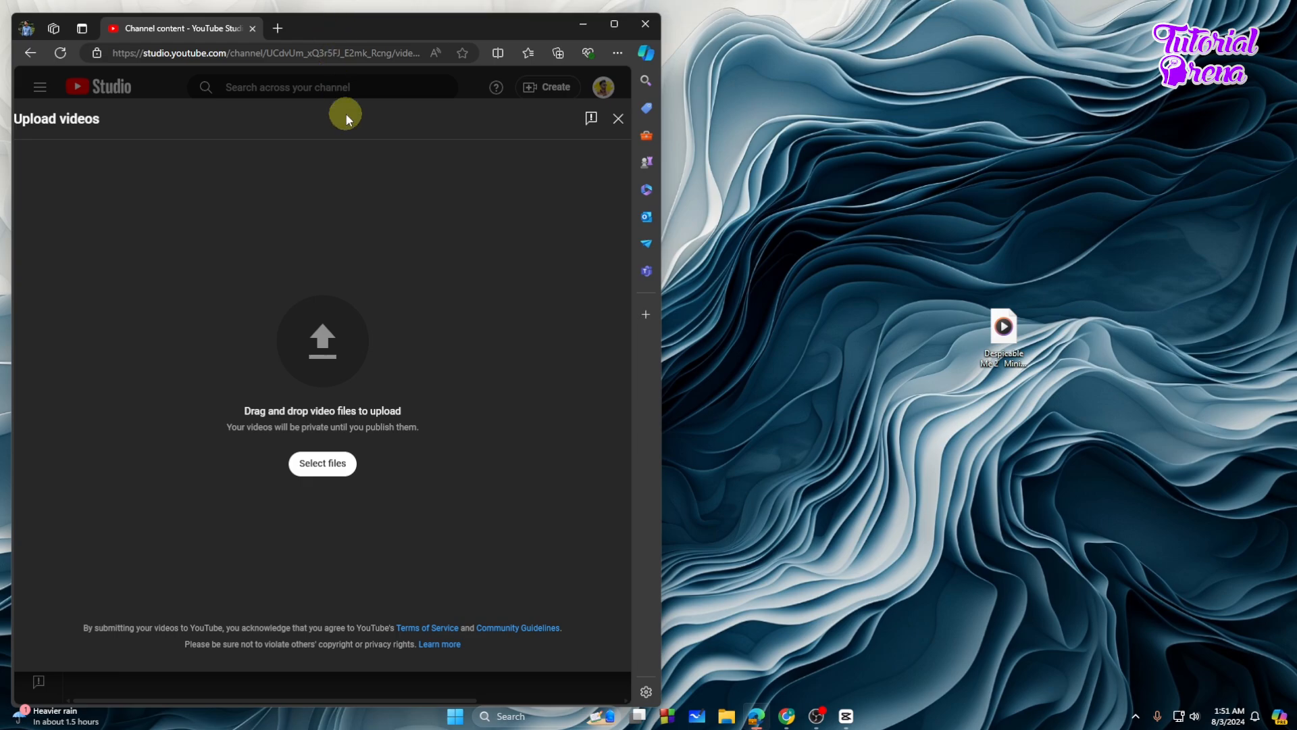
left_click(1002, 338)
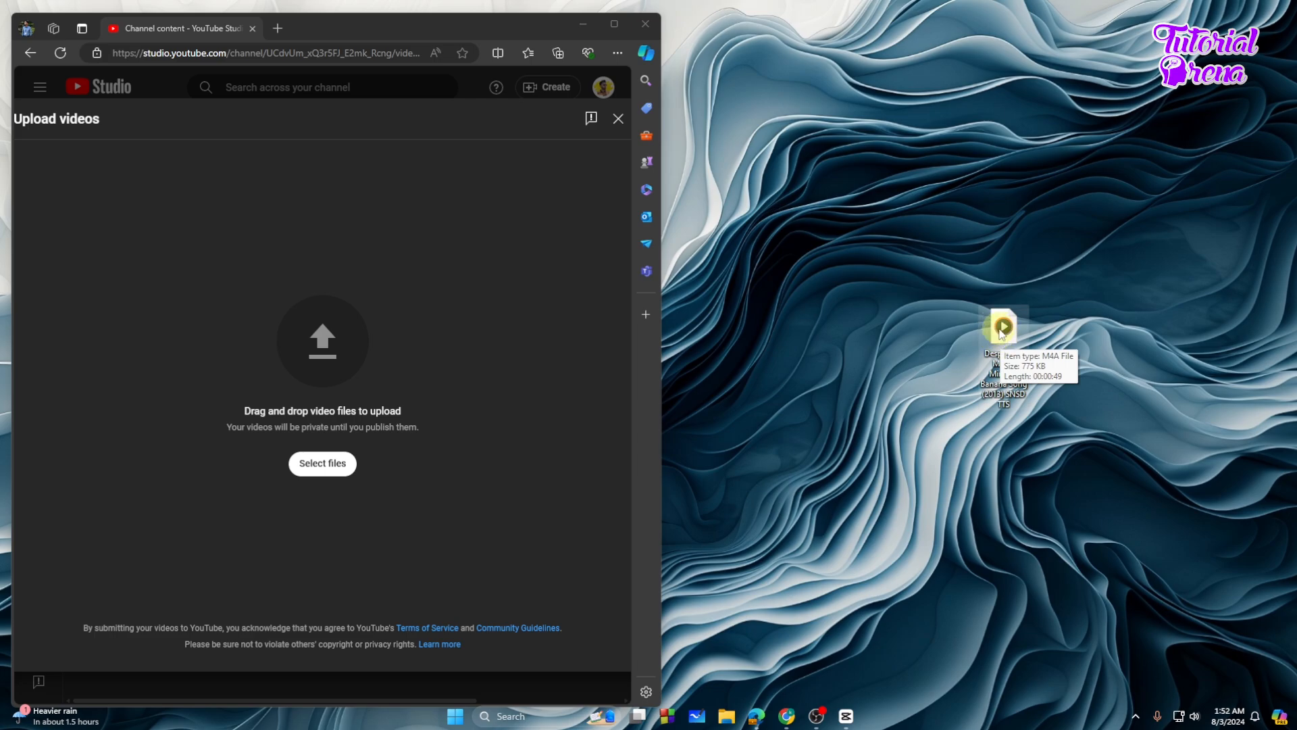
left_click_drag(1002, 331, 348, 327)
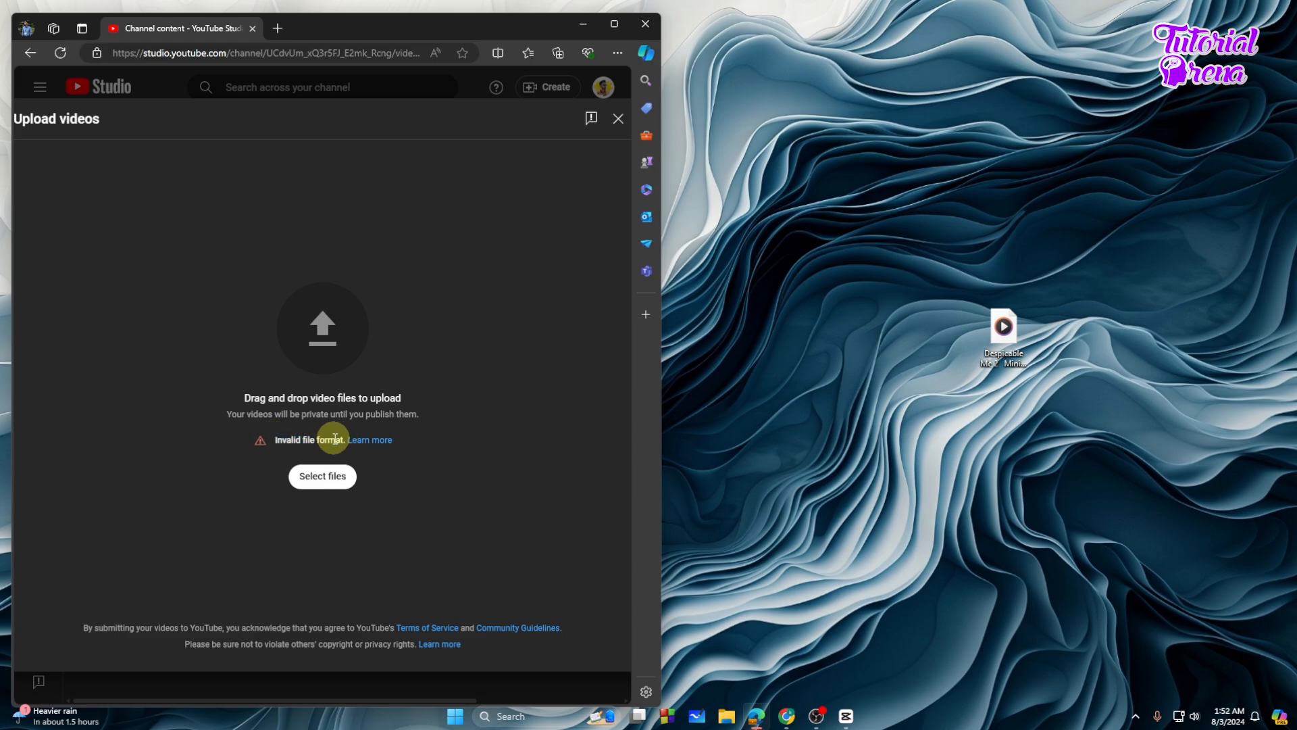
Maximize the browser, search the web for "capcut for pc" in a new tab, and open the CapCut Desktop download result
left_click(612, 29)
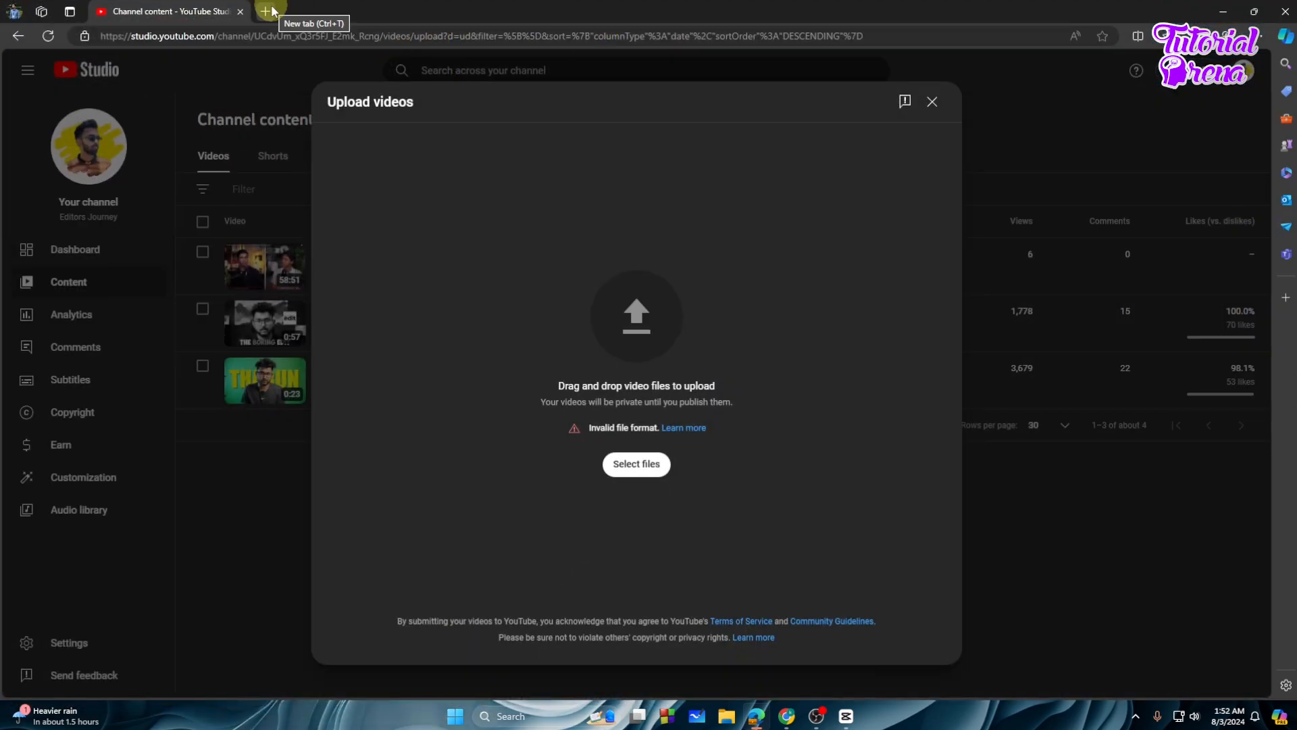
left_click(266, 12)
left_click(334, 35)
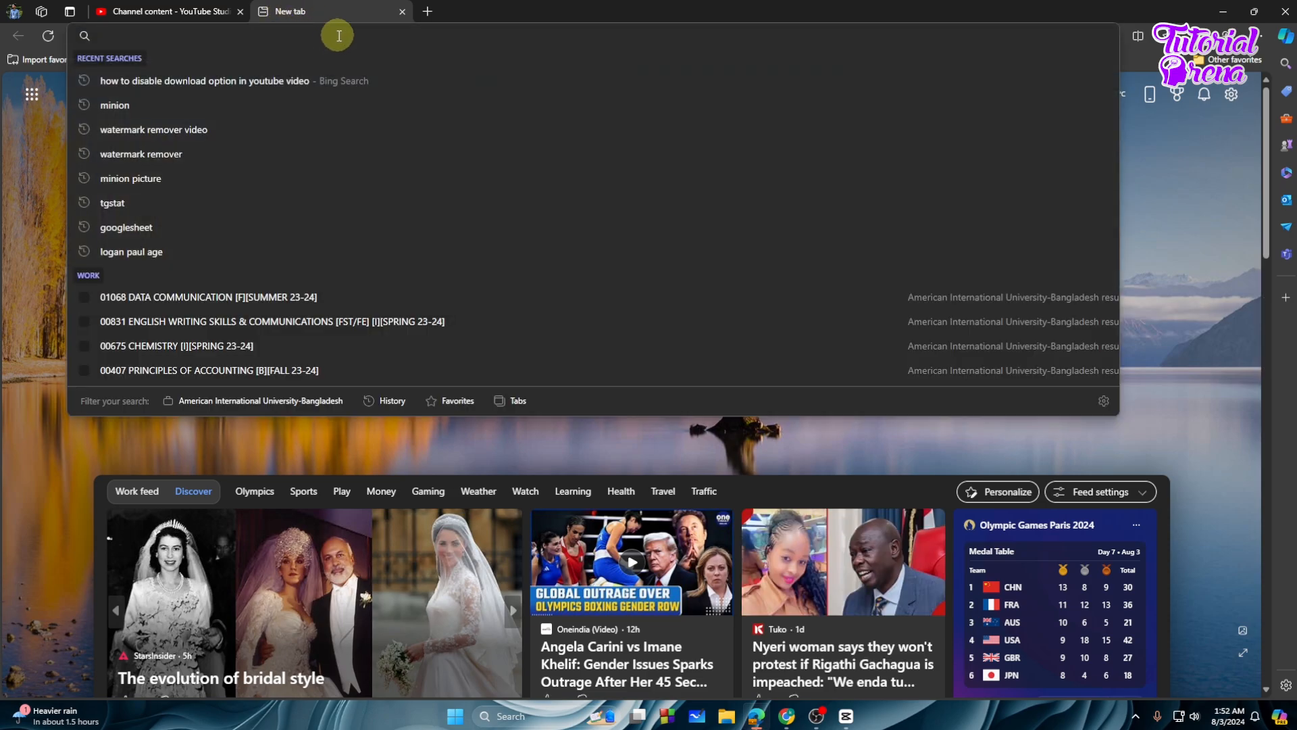
type("capc")
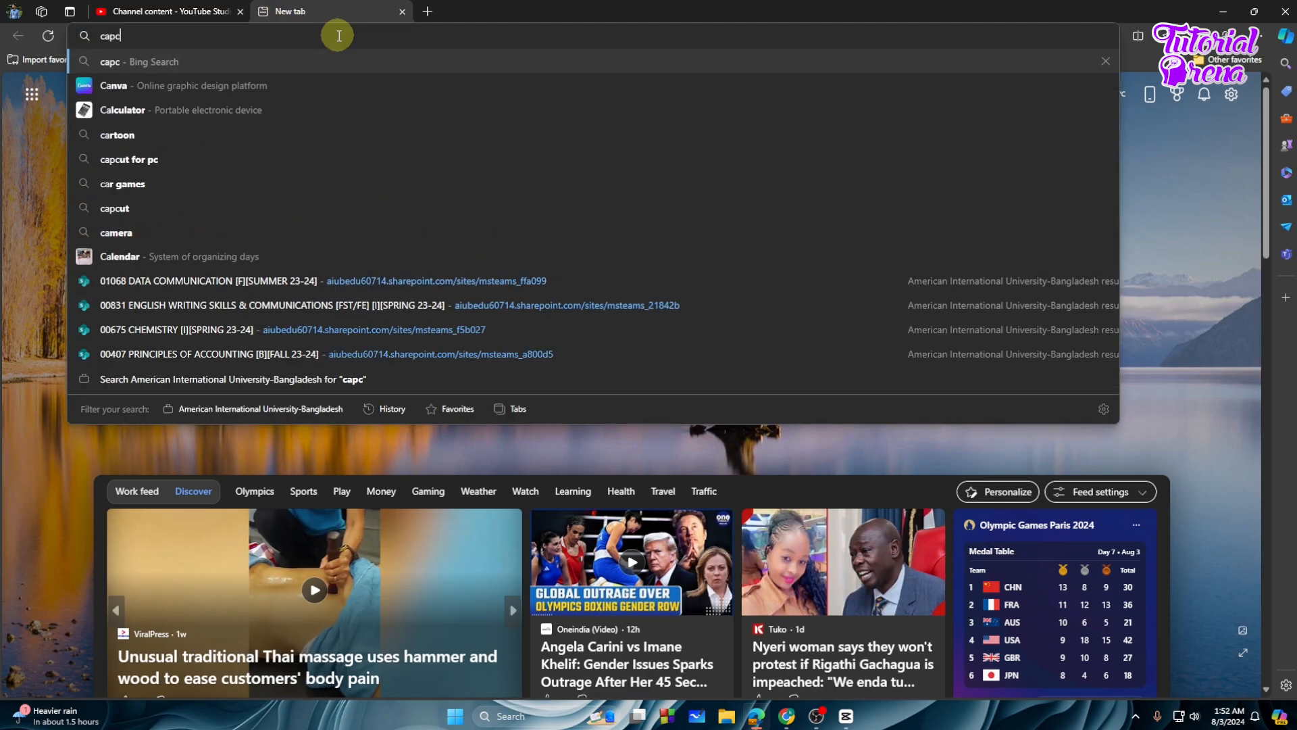
type("ut")
key("Down")
key("Return")
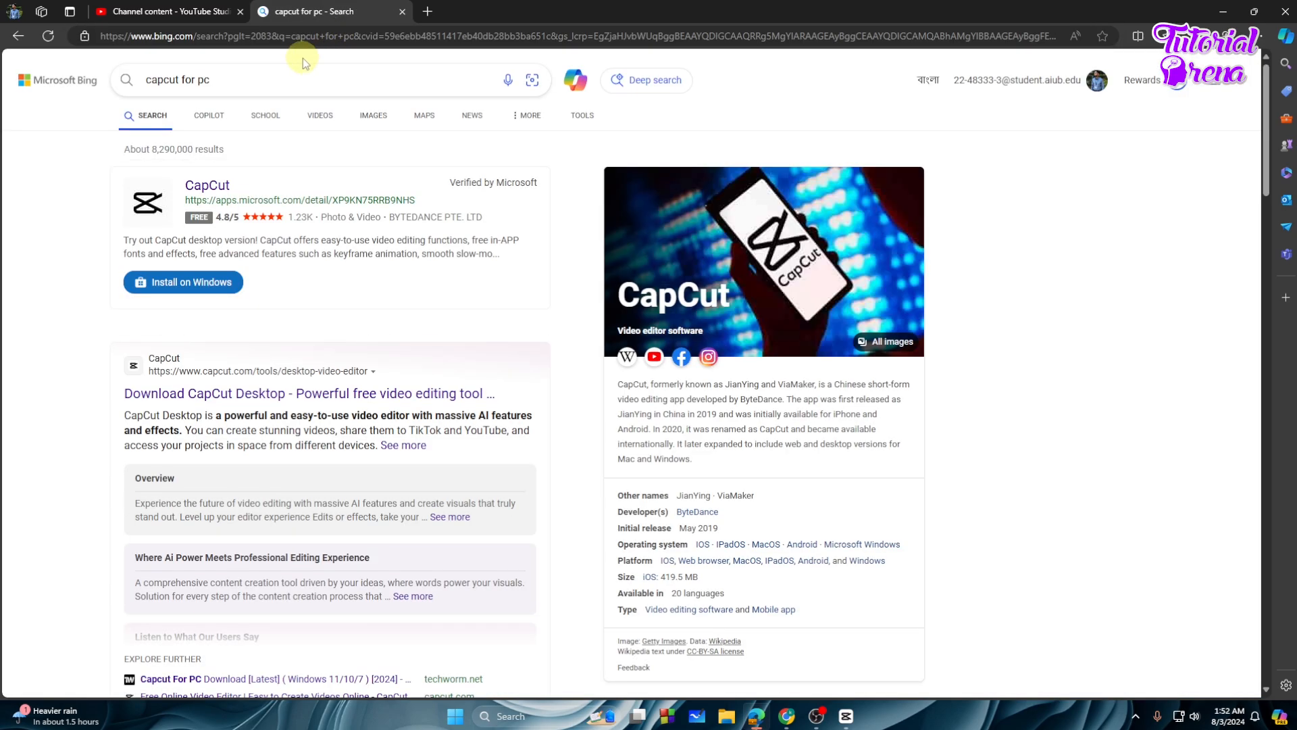
scroll(346, 283, "down", 1)
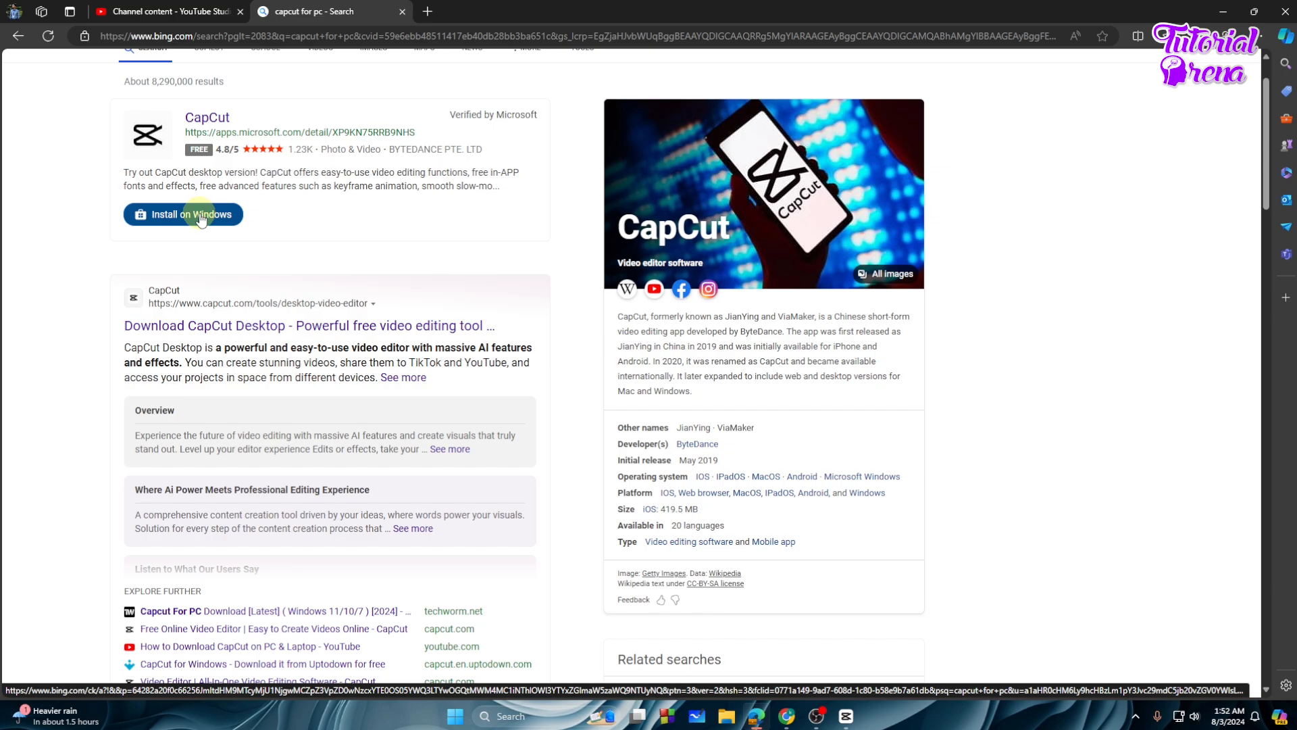
left_click(229, 325)
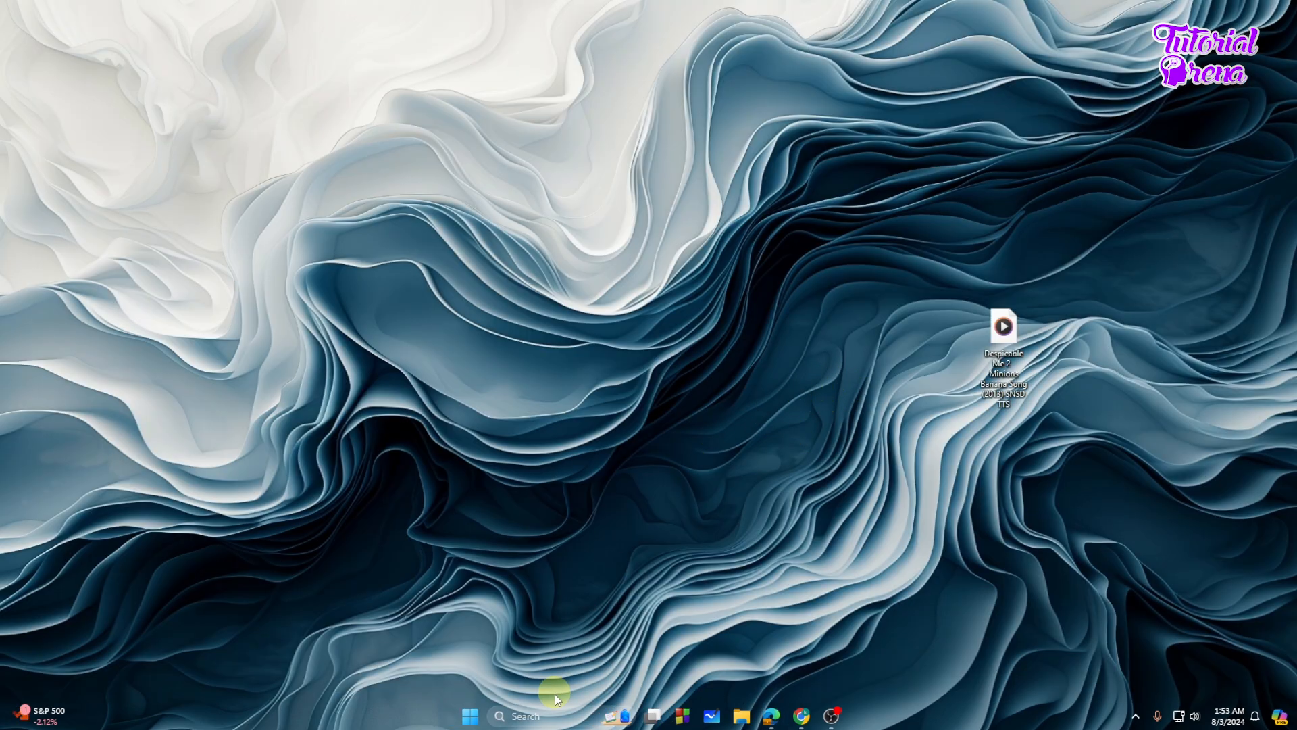
Launch CapCut and create a new project
left_click(544, 715)
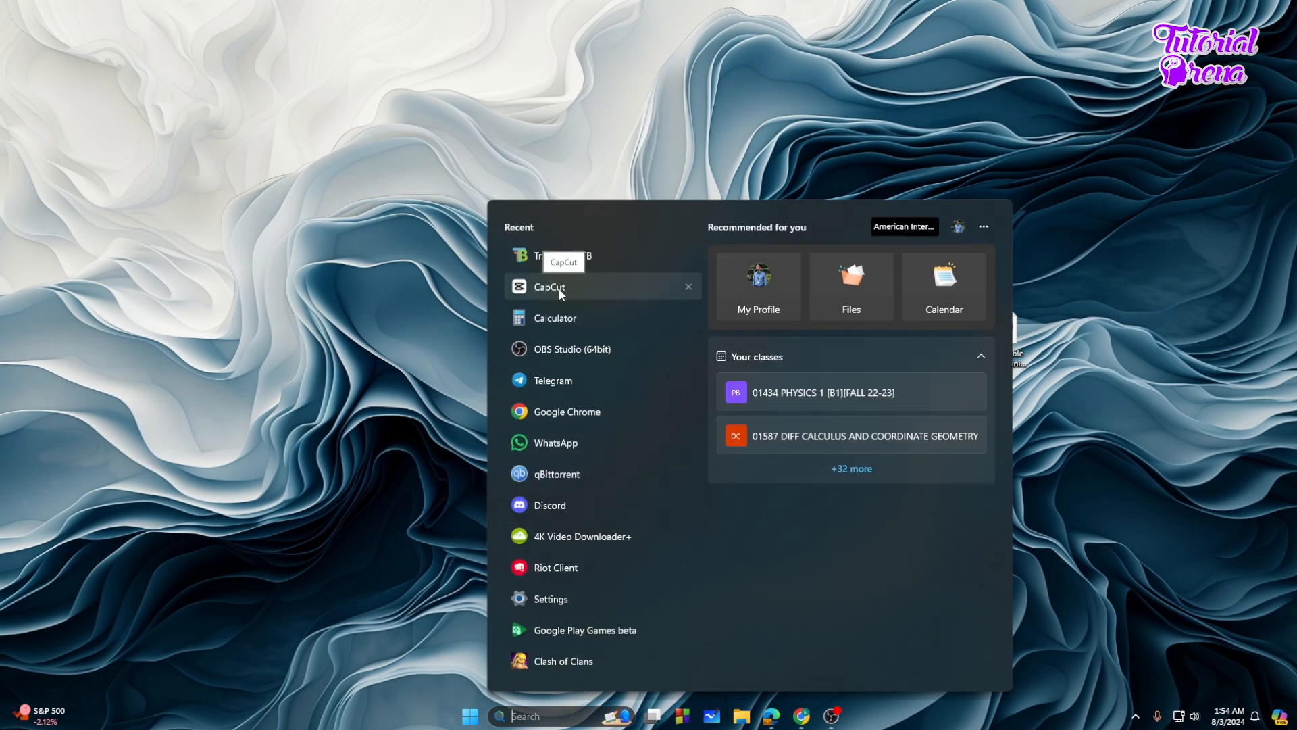
left_click(566, 286)
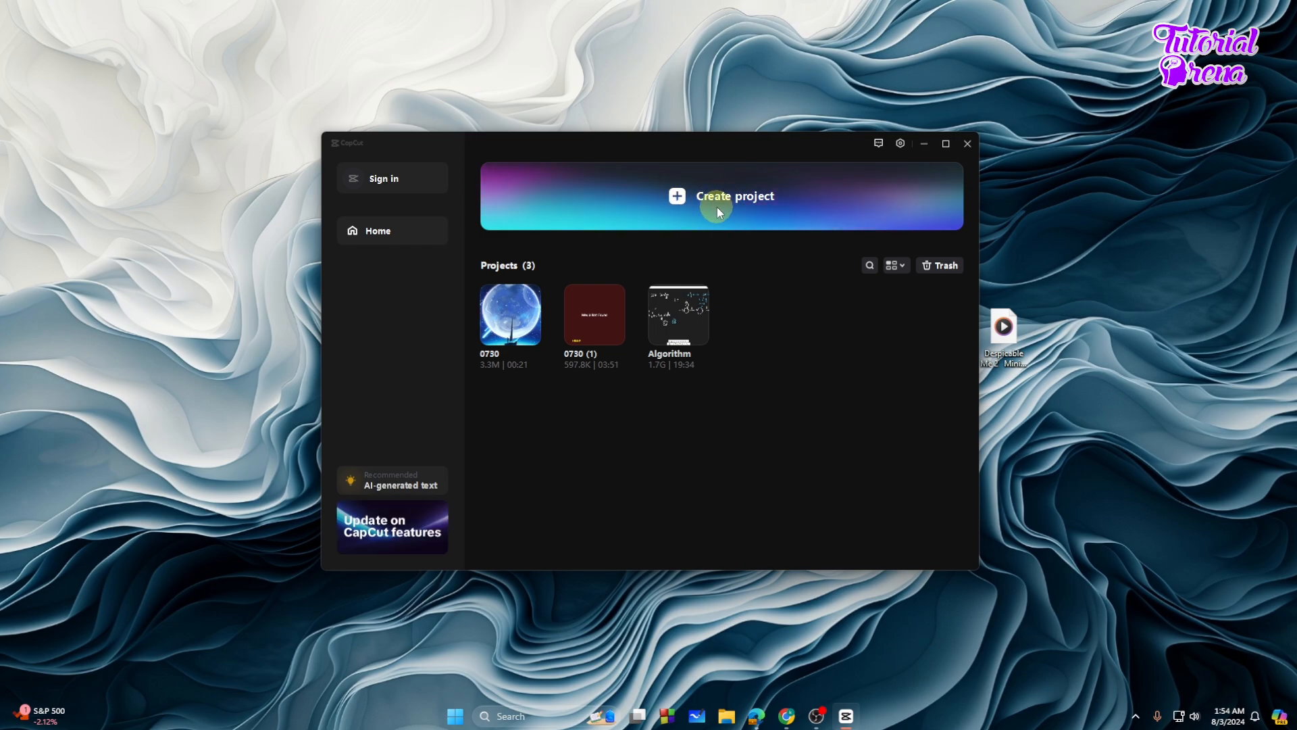
left_click(716, 207)
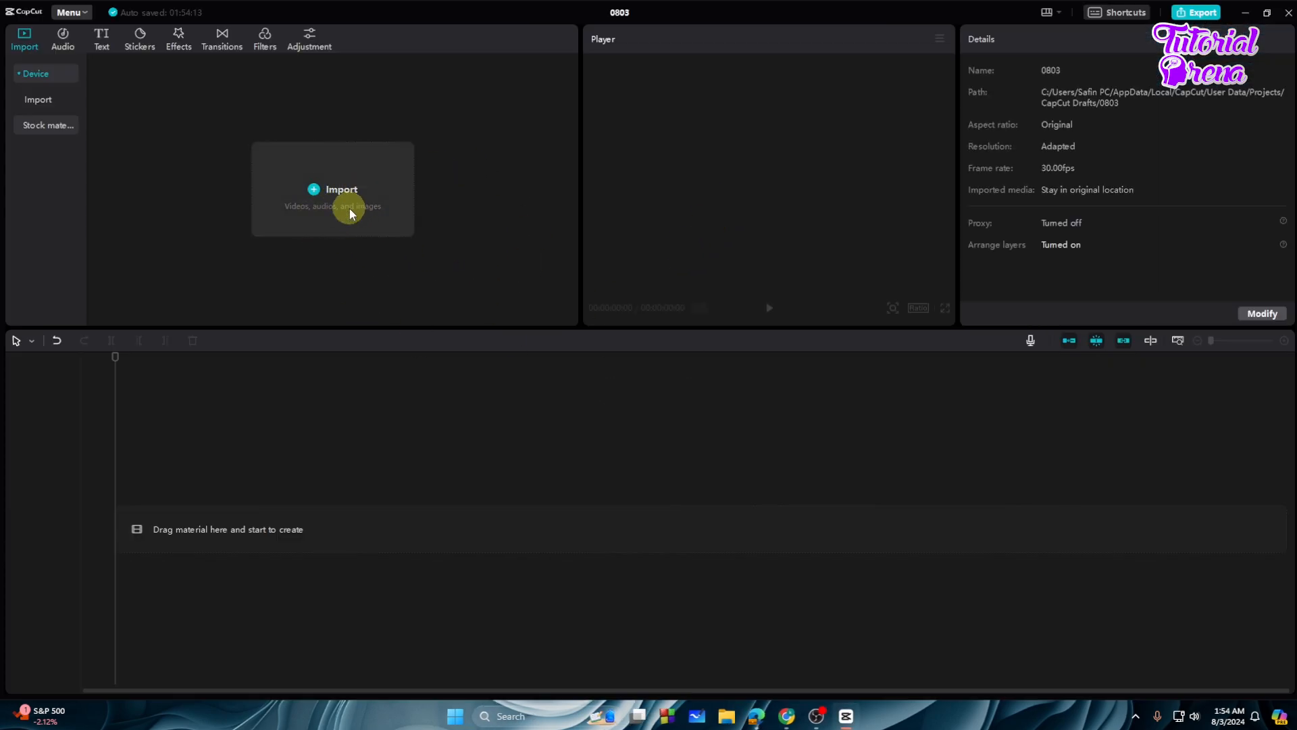
Import "Despicable Me 2 Minions Banana Song (2013) SNSD TTS" from the Desktop folder and place it at the start of the timeline
left_click(315, 192)
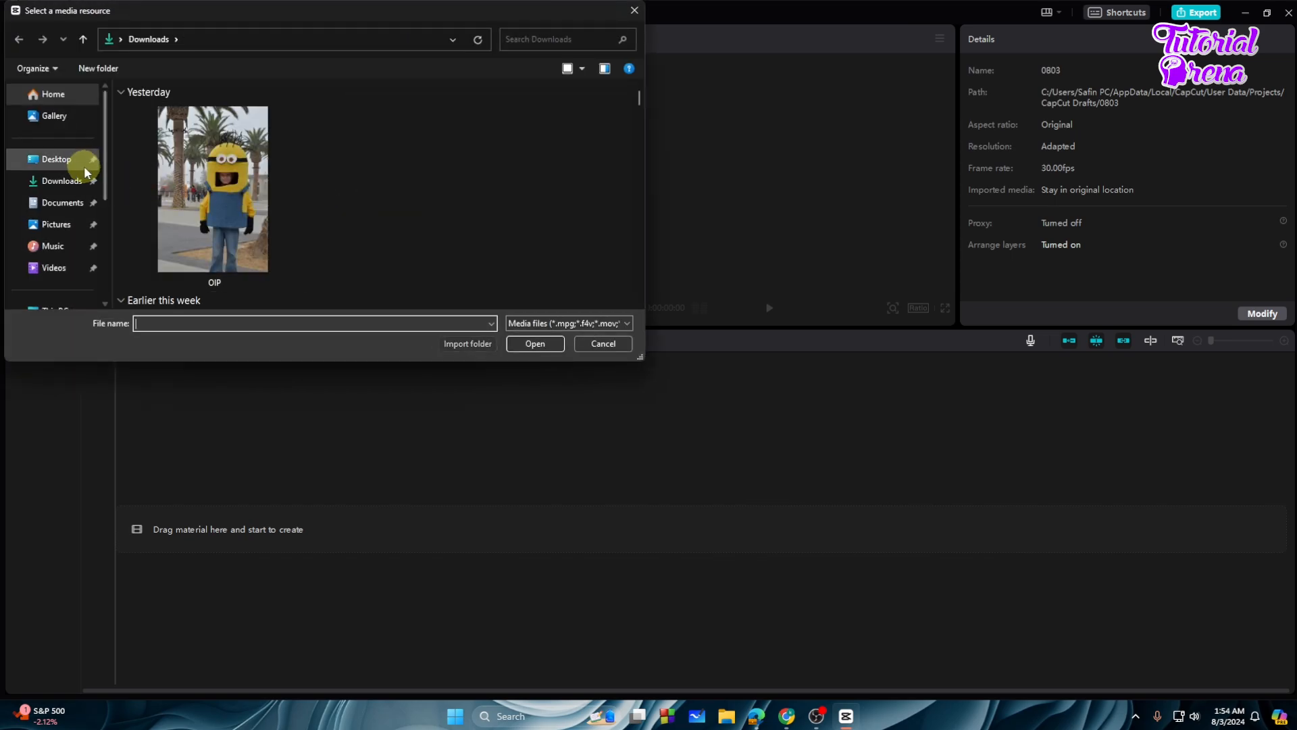
left_click(84, 163)
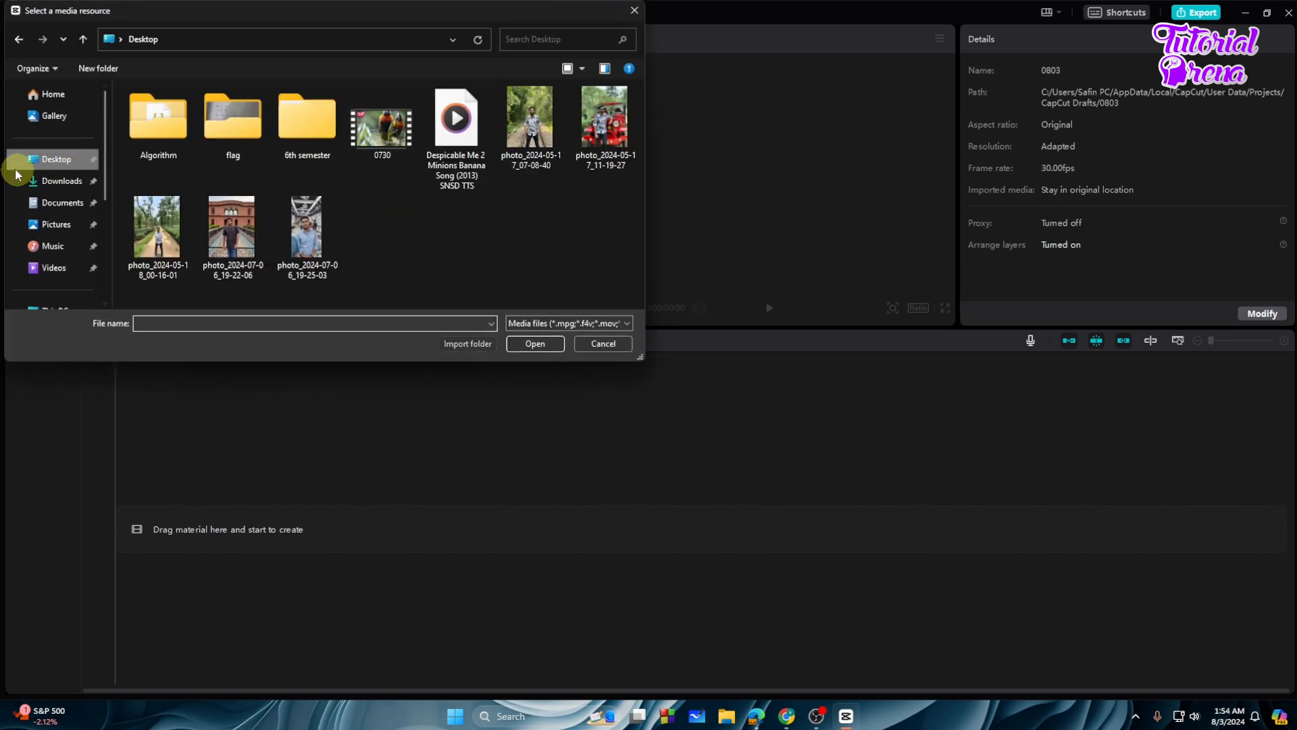
left_click(451, 166)
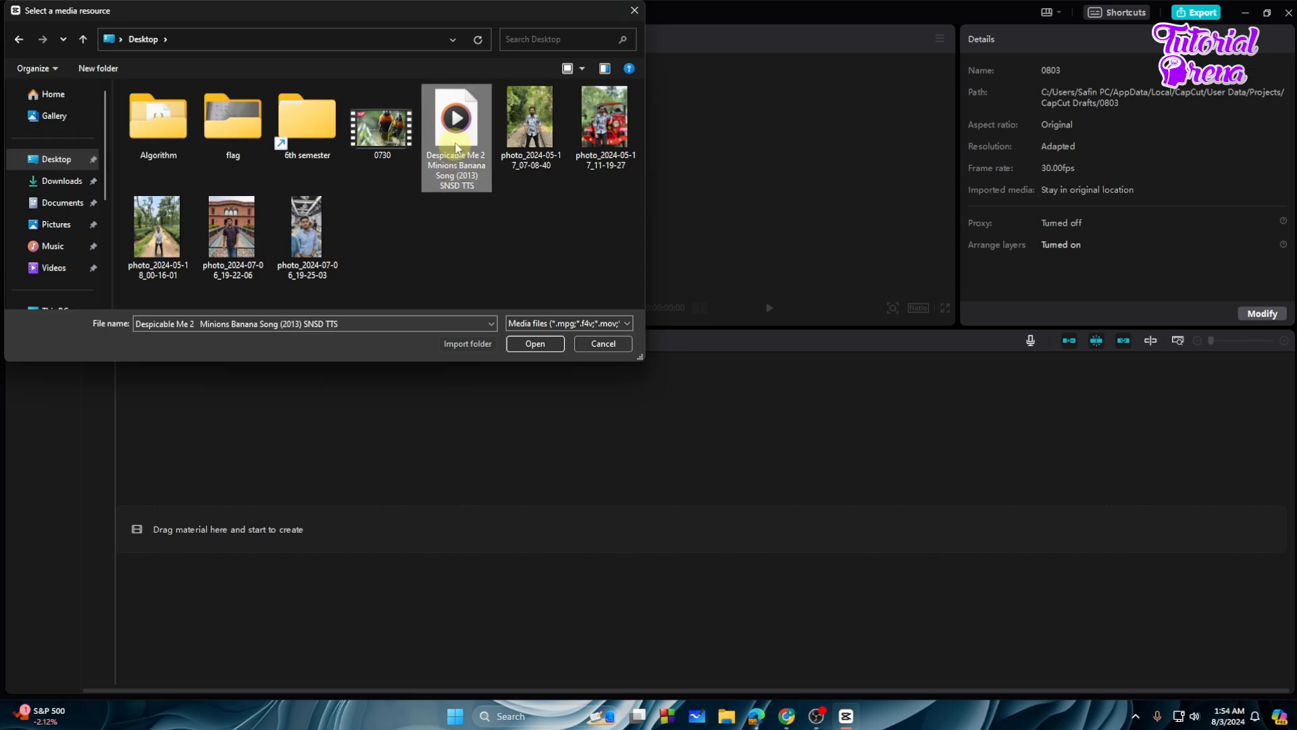
left_click(536, 344)
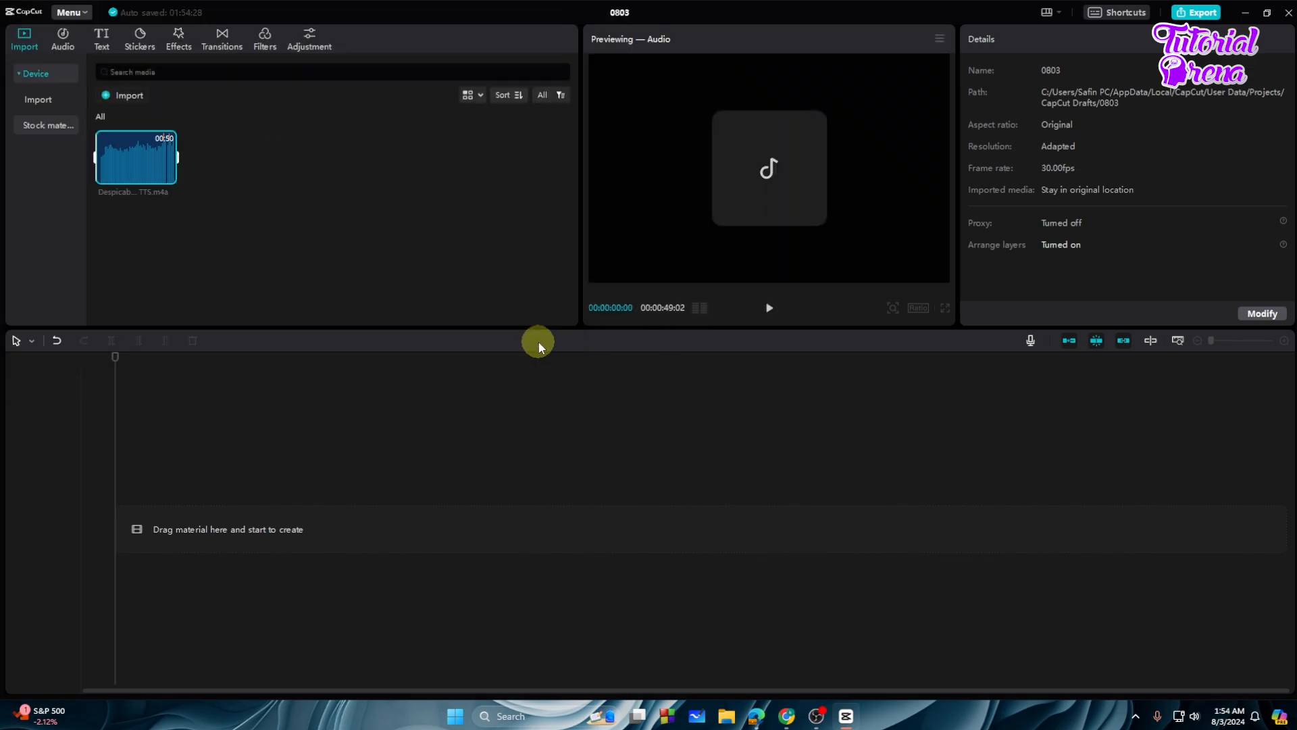
left_click(128, 166)
left_click_drag(122, 160, 127, 534)
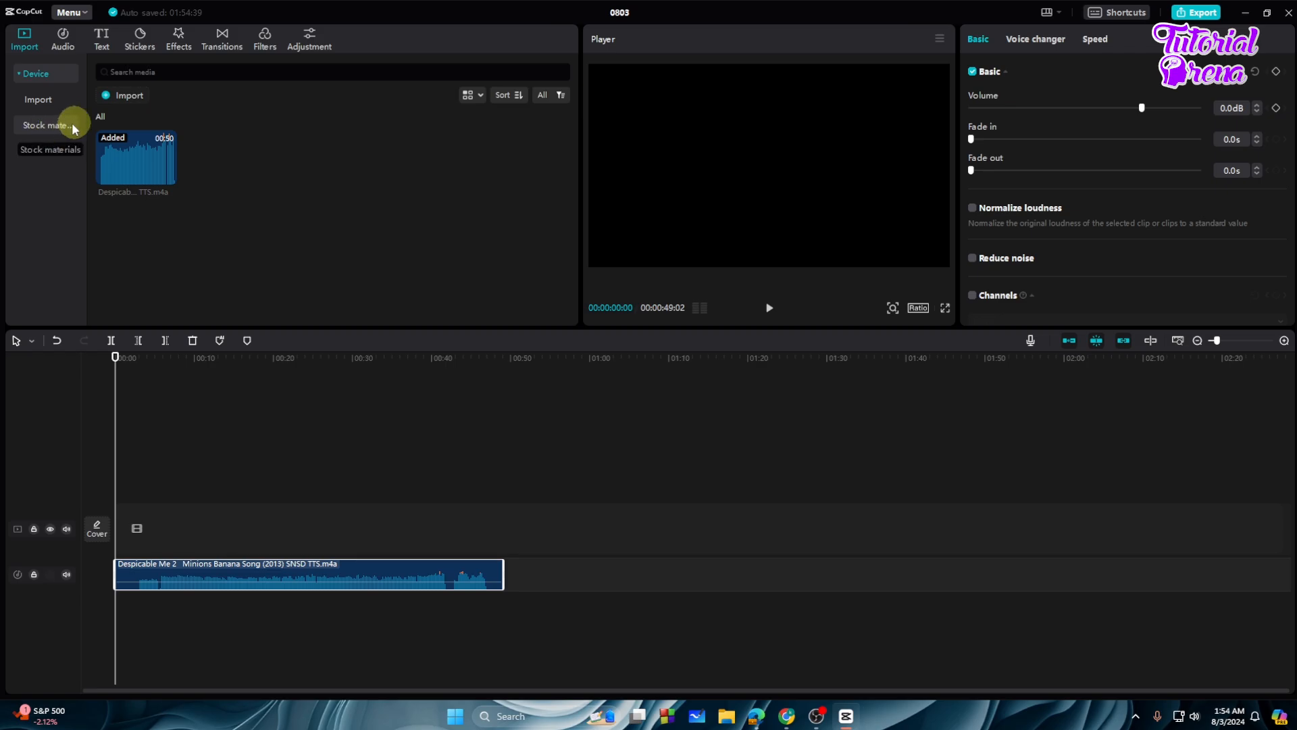
Search the stock materials for "black screen" and place the first plain black result at the start of the video track
left_click(52, 126)
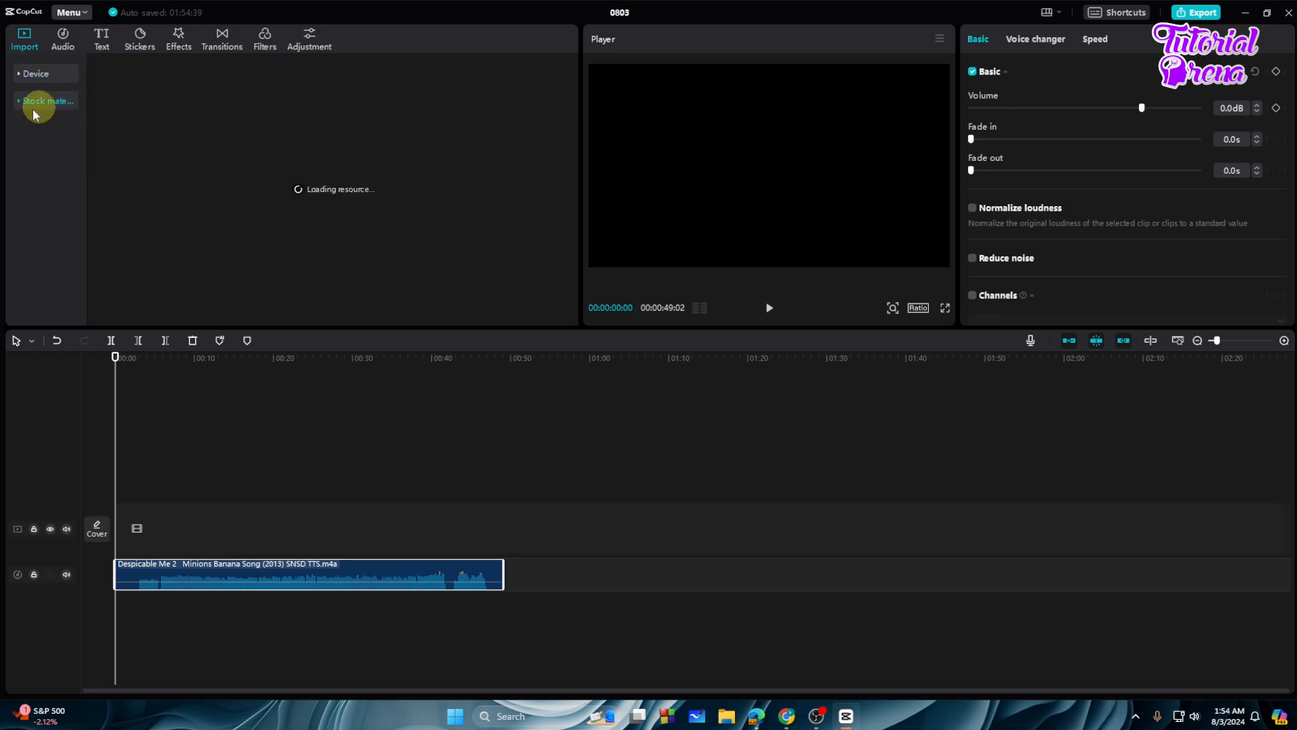
scroll(444, 169, "down", 3)
scroll(412, 258, "up", 5)
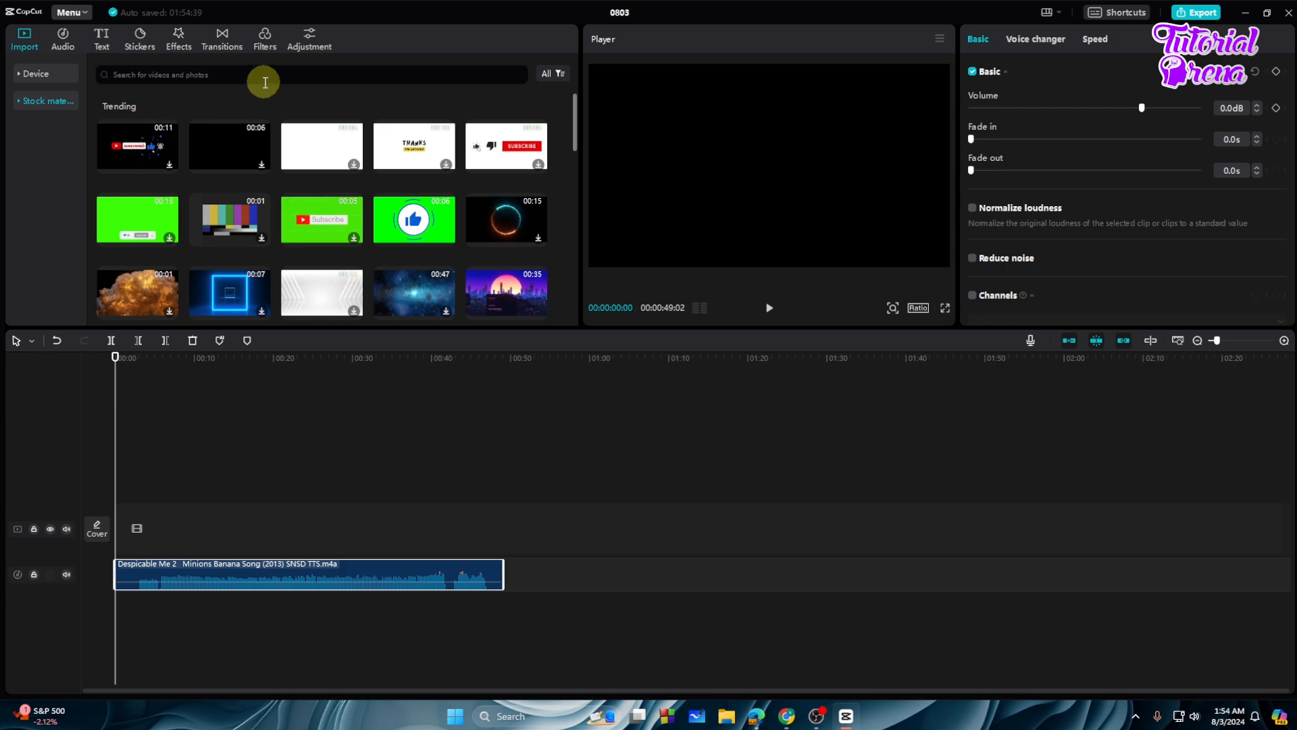
left_click(176, 73)
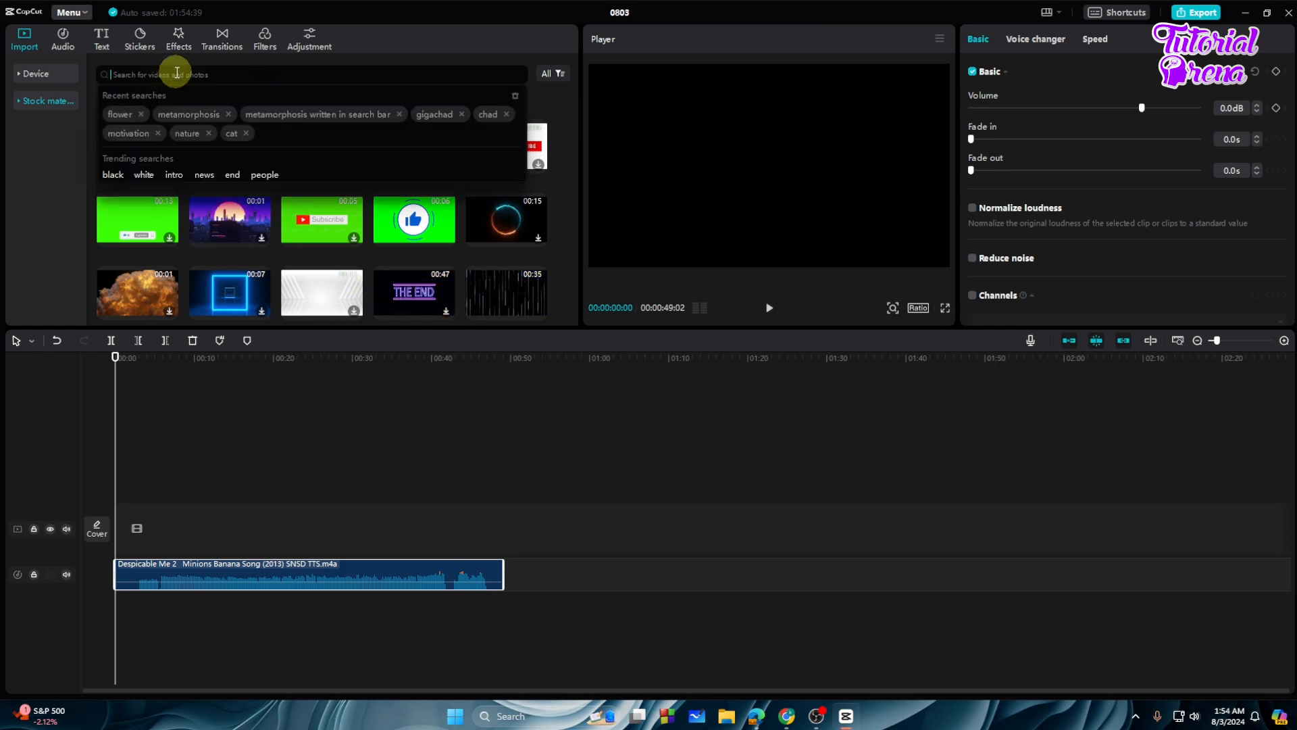
type("black")
left_click(178, 177)
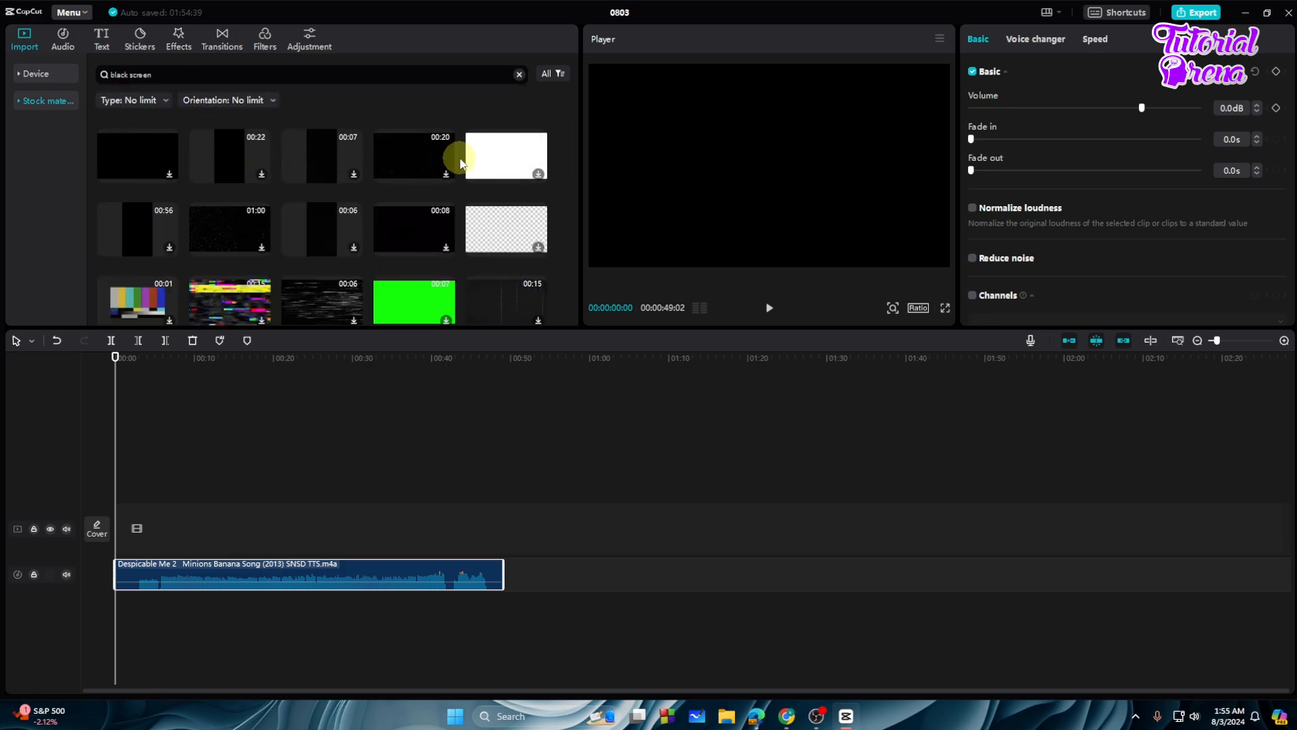
left_click_drag(145, 147, 116, 529)
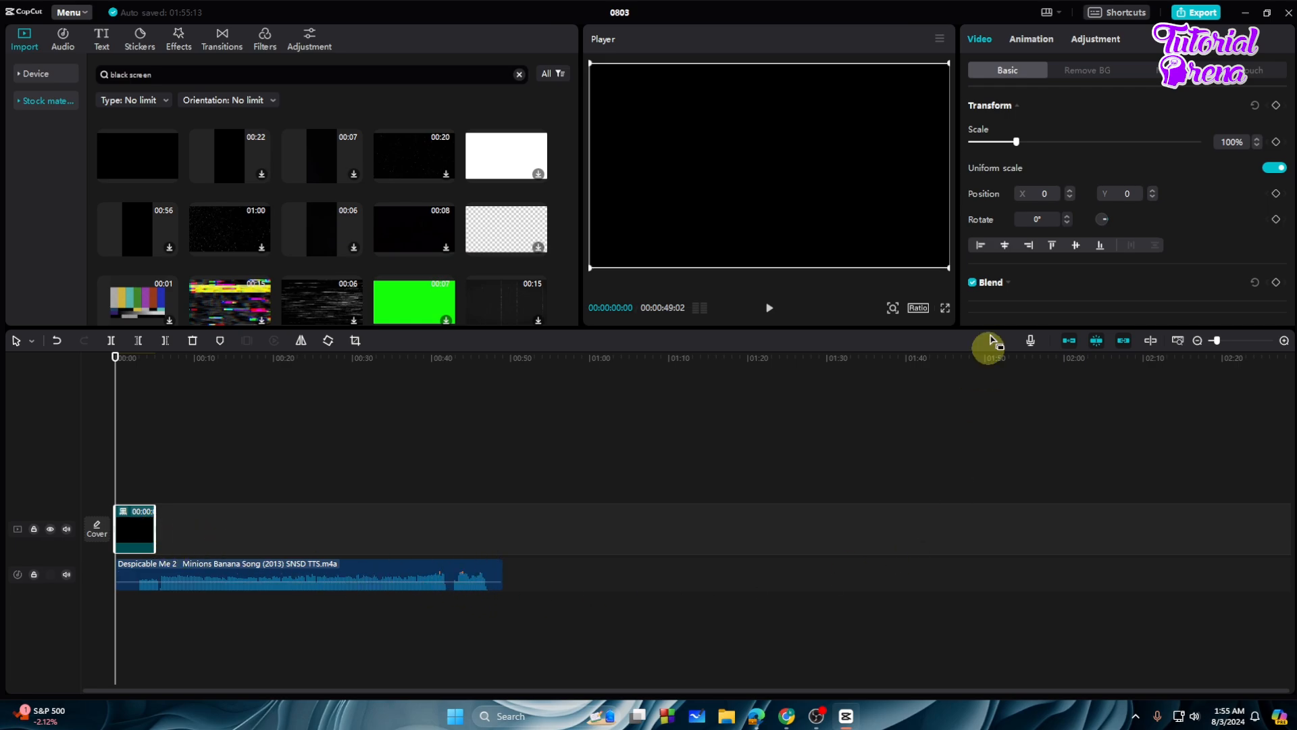
Extend the black clip to 00:00:49:02 to match the audio's end, and move the playhead to 00:00:12:18
left_click(1222, 341)
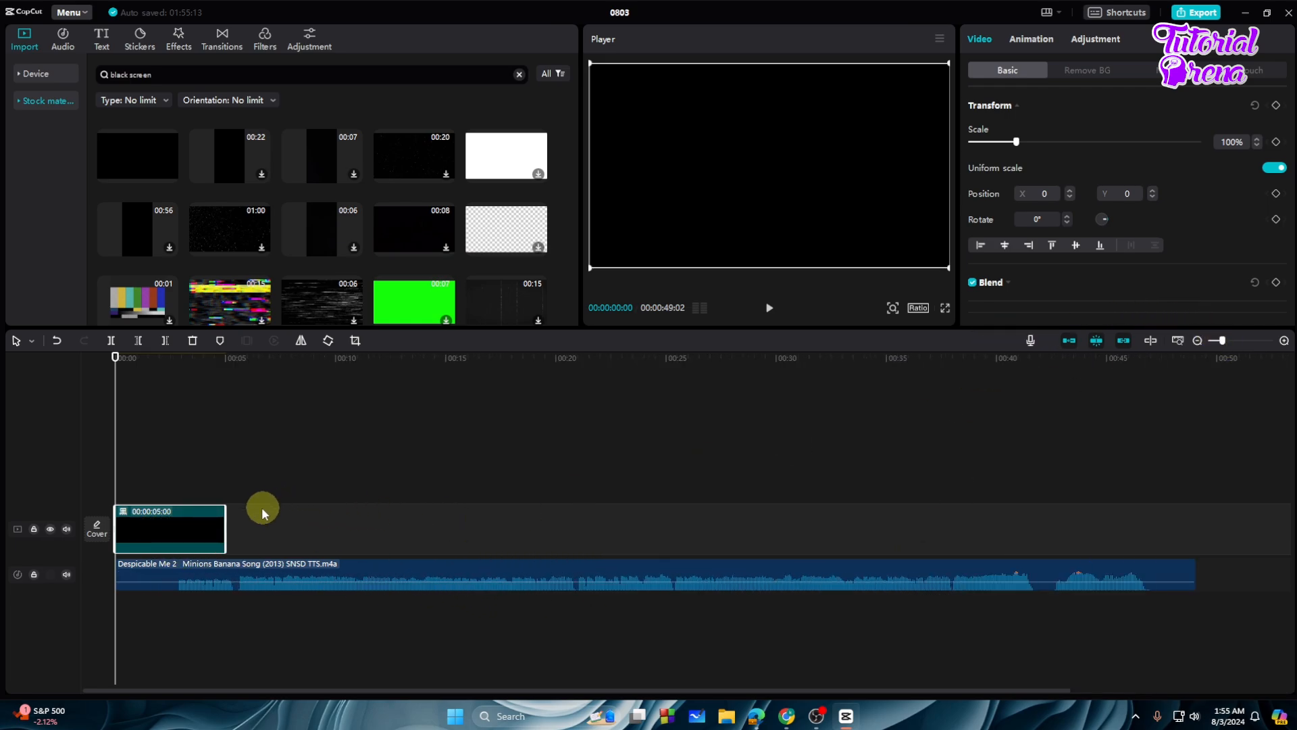
left_click_drag(225, 519, 1194, 514)
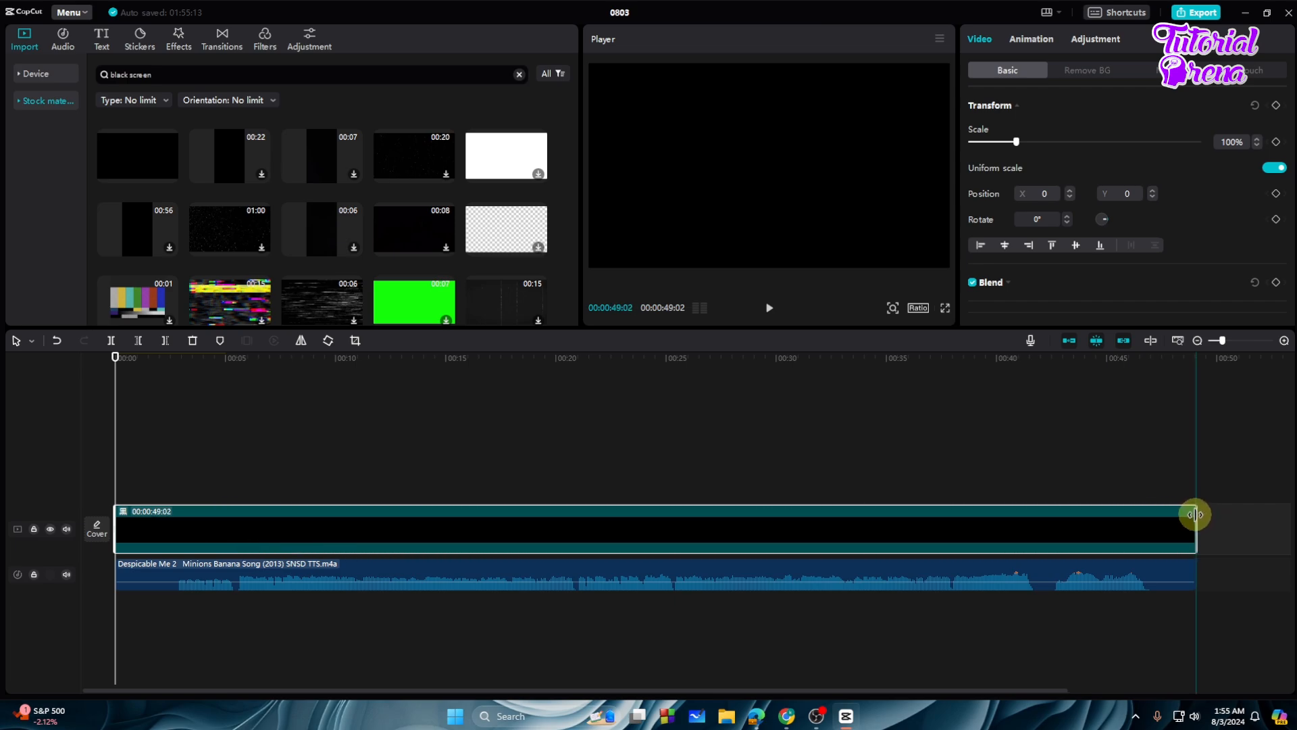
left_click(388, 369)
left_click_drag(389, 373, 393, 368)
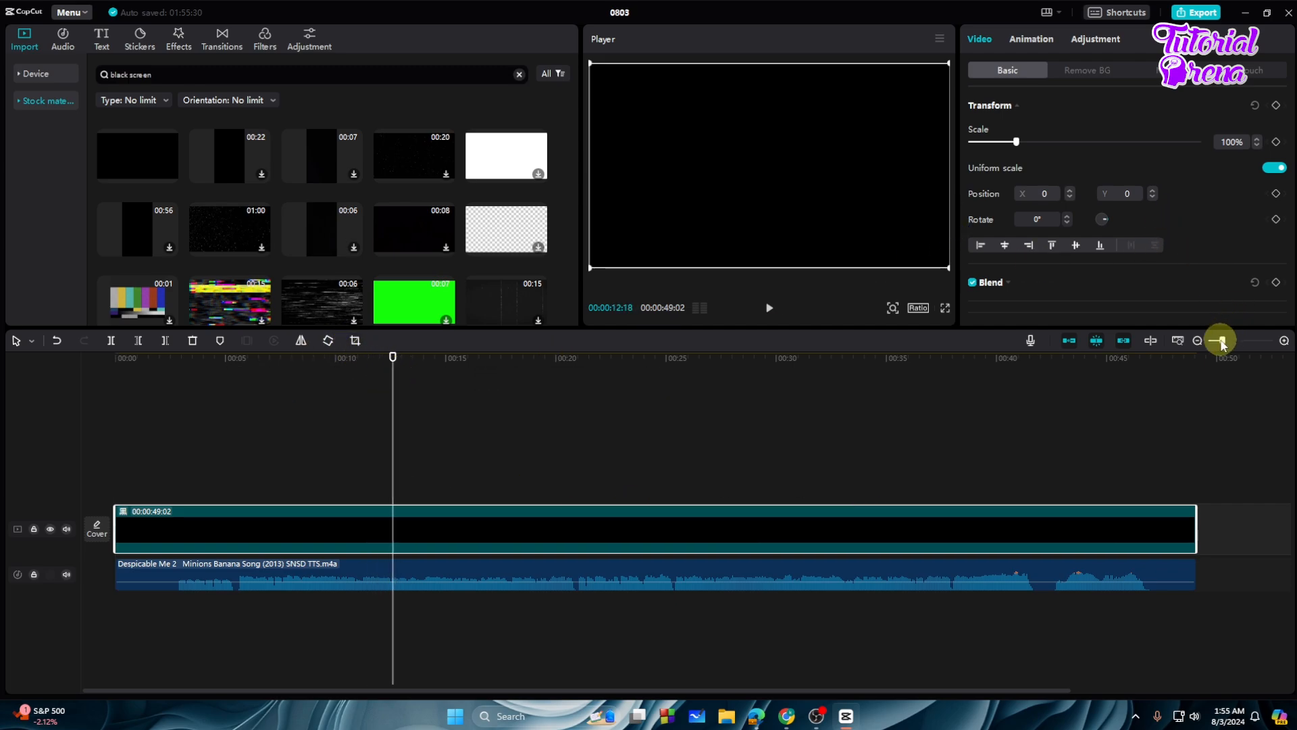
left_click_drag(1222, 342, 1217, 340)
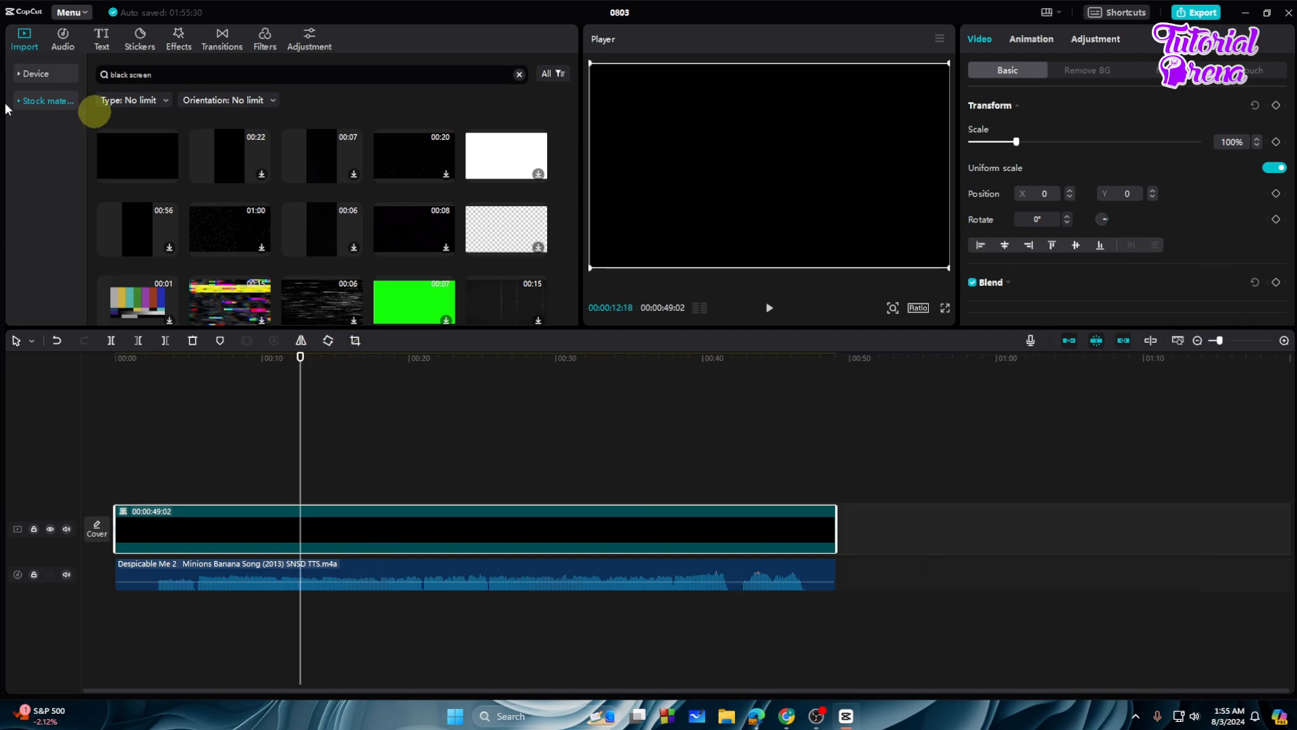
Add a default text clip at the start of the timeline above the black clip and extend it to the audio's end
left_click(102, 37)
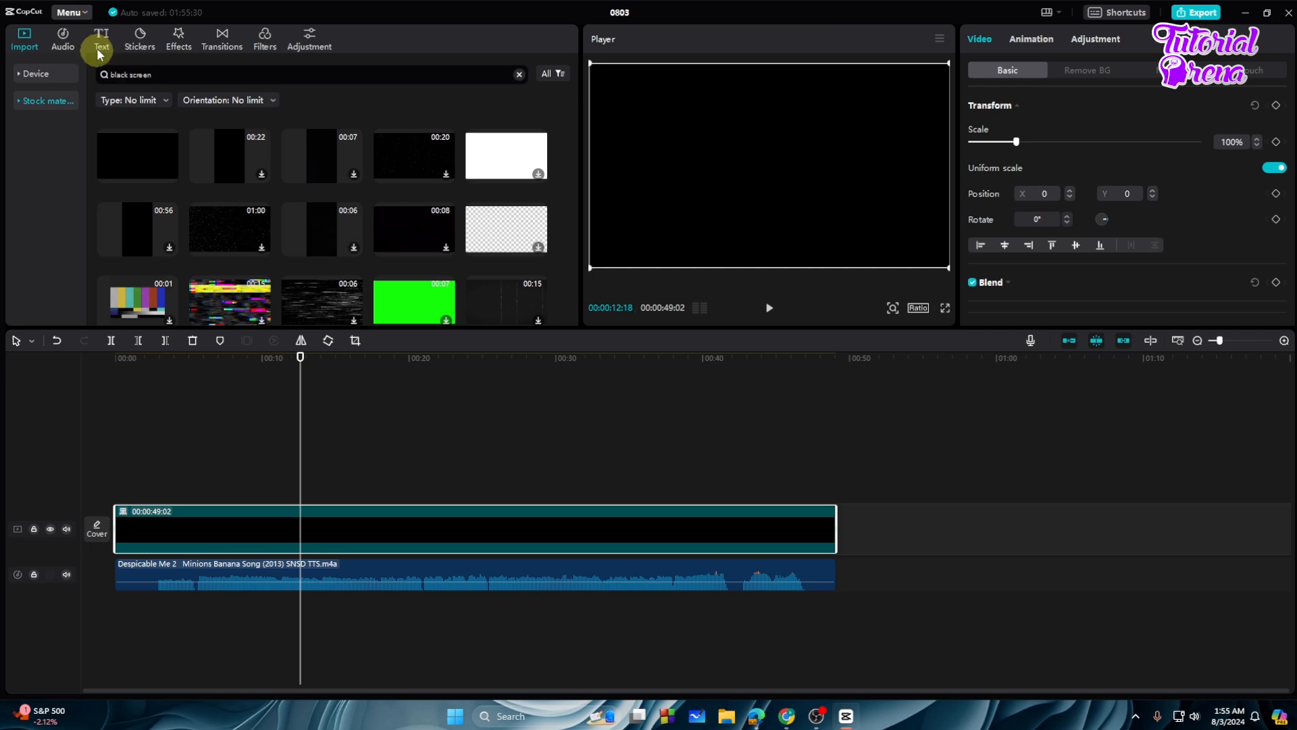
mouse_move(126, 108)
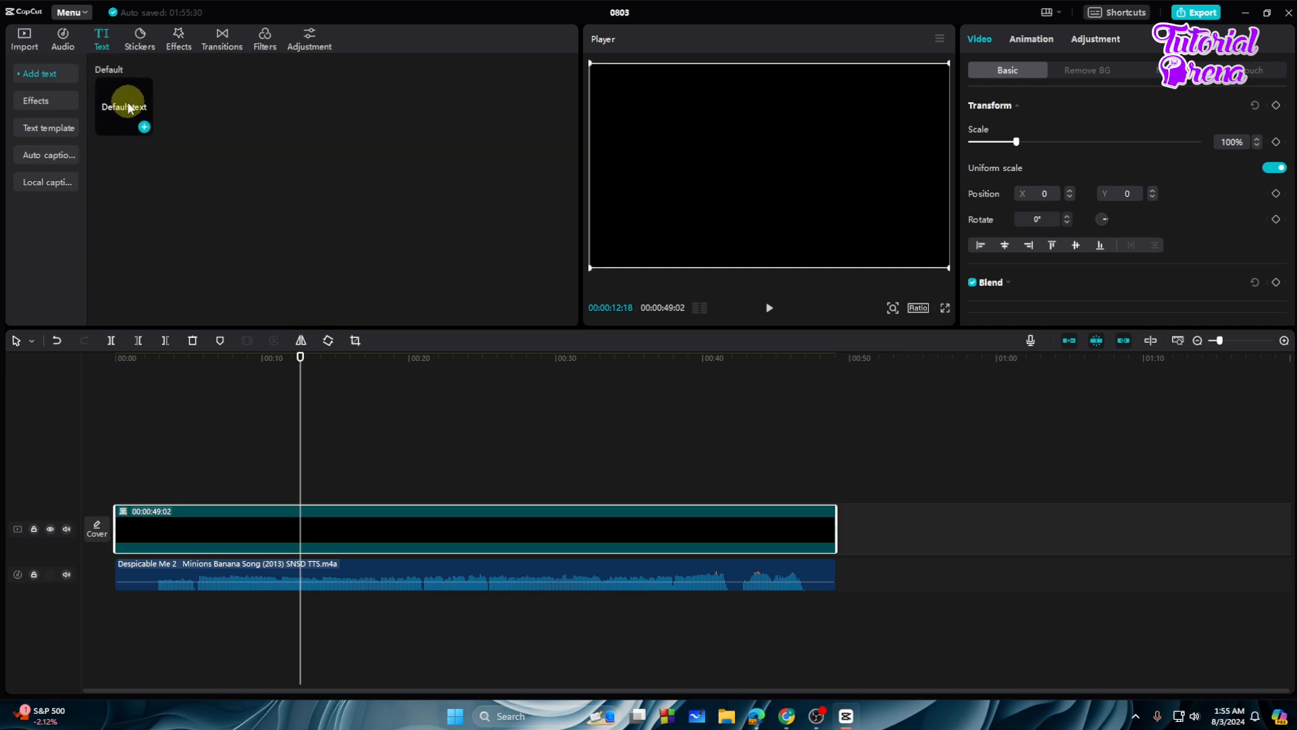
left_click_drag(124, 109, 267, 448)
left_click_drag(123, 493, 123, 493)
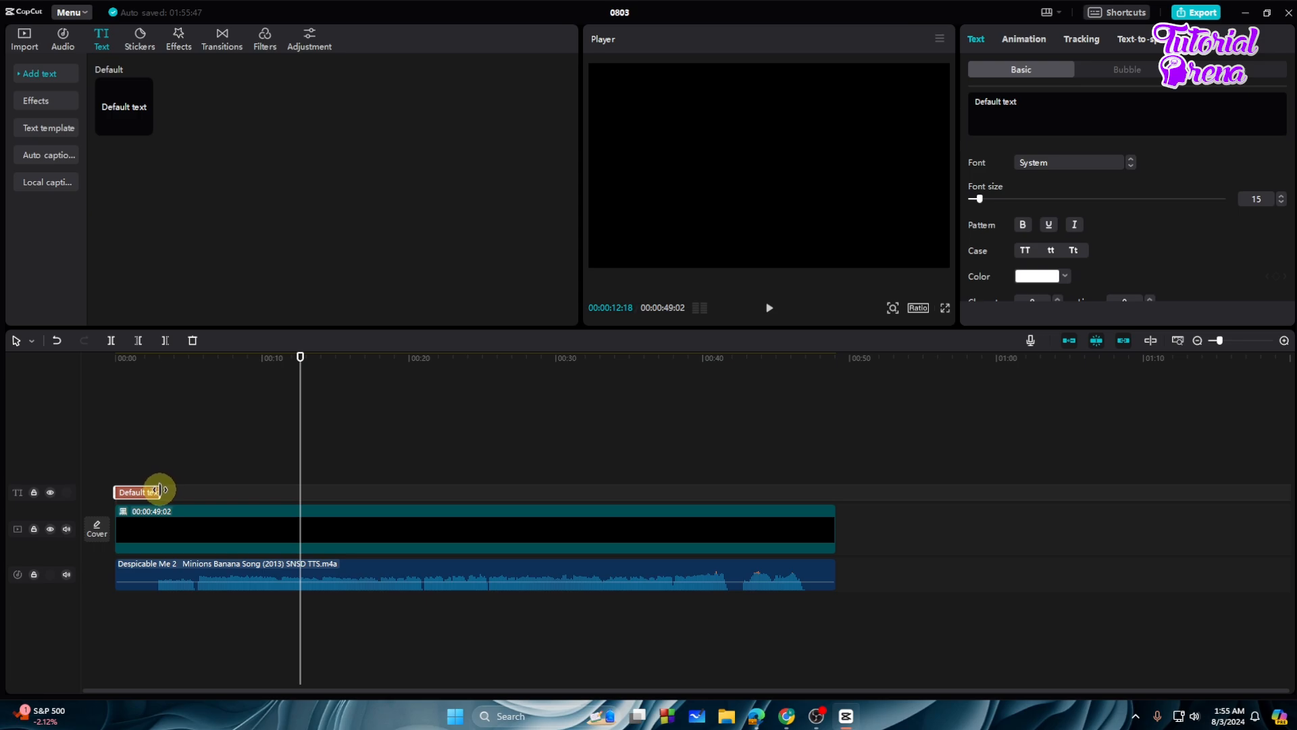
left_click_drag(159, 489, 834, 484)
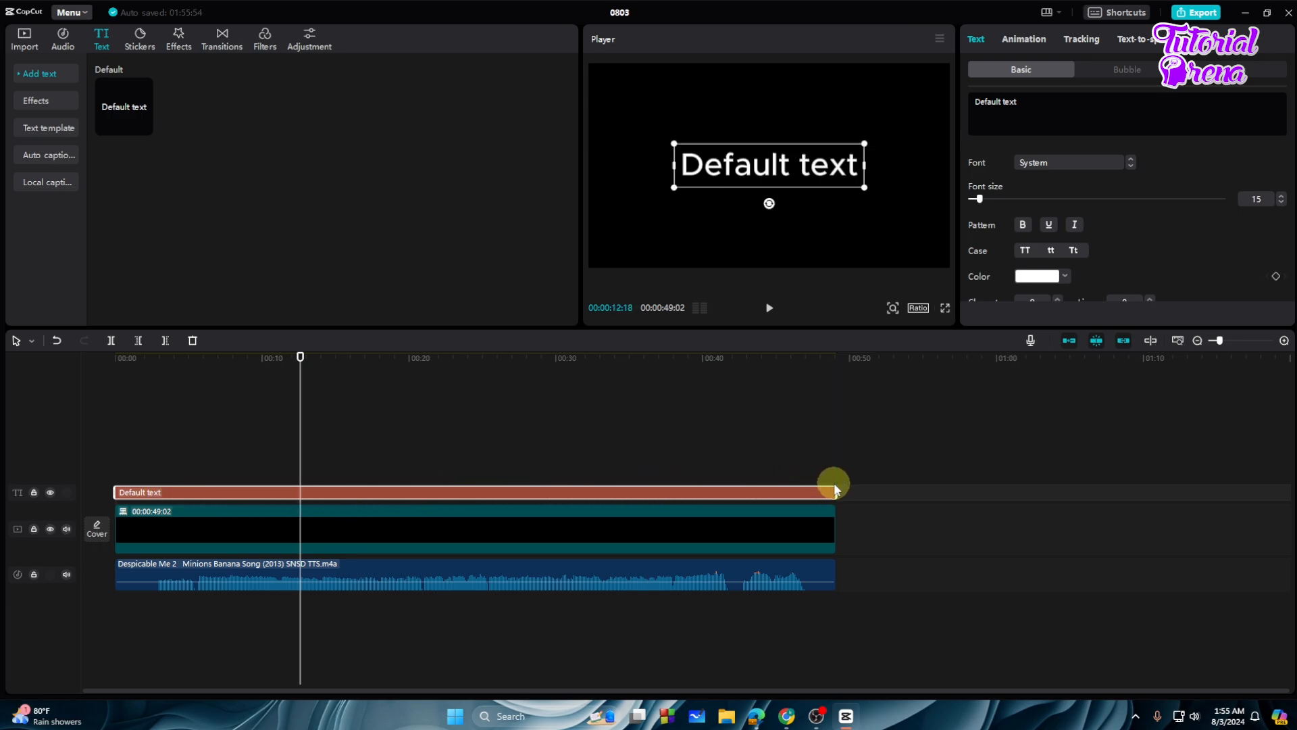
Replace the default text with "Despicable me 2" and "minions banana song" on two lines, and scale the title down slightly
double_click(796, 161)
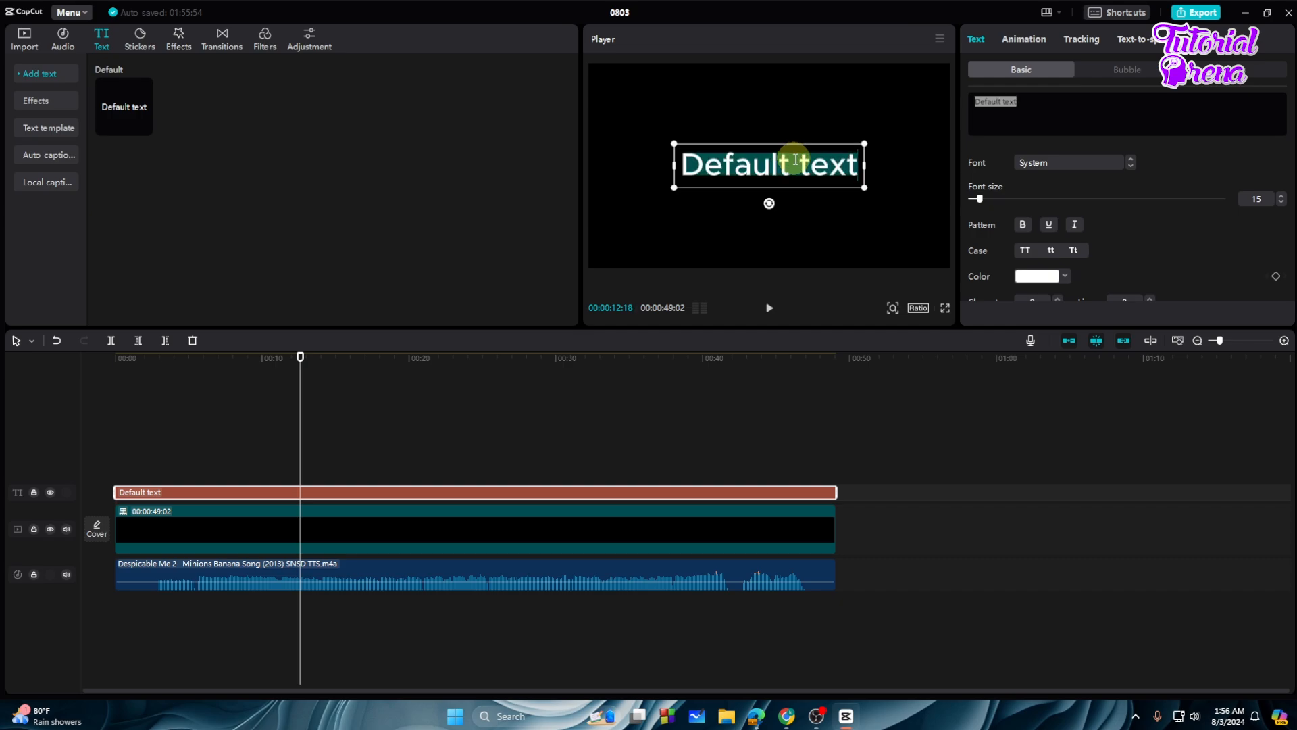
type("Des")
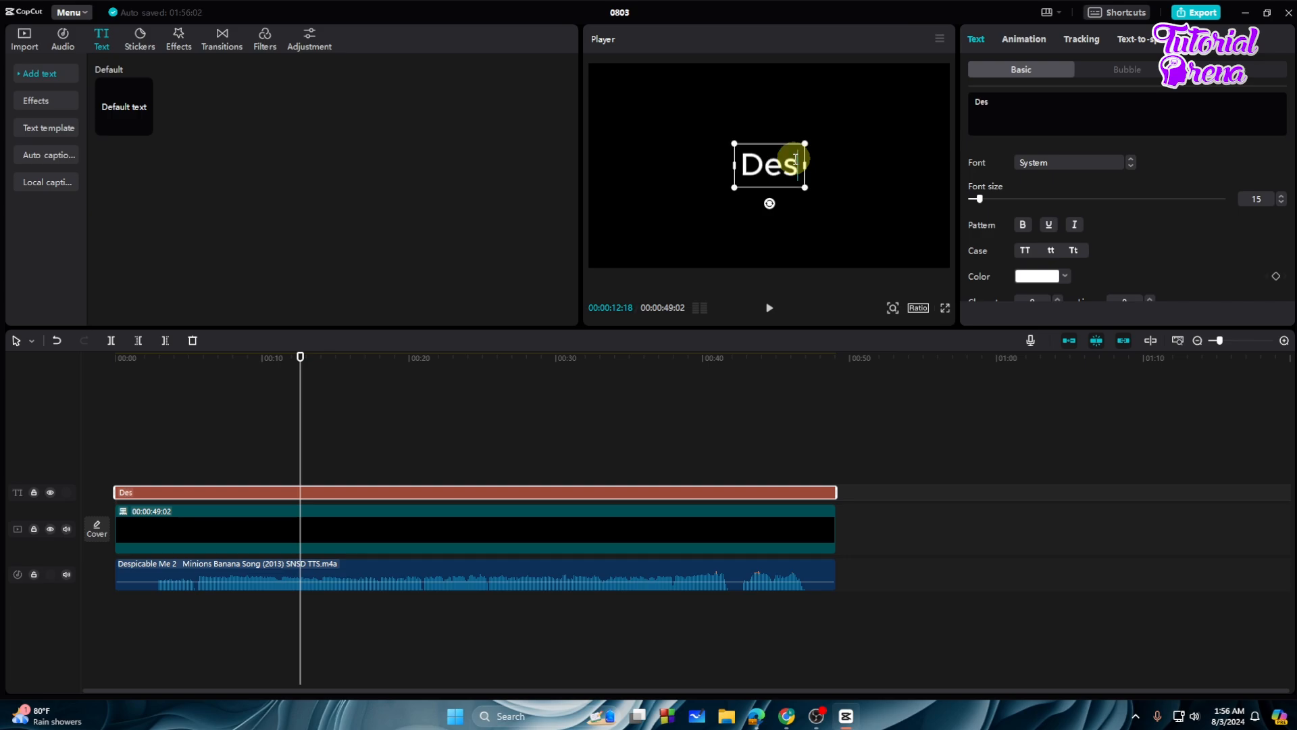
type("ci")
key("BackSpace")
key("BackSpace")
type("picable me 2")
key("Return")
type("minions banana song")
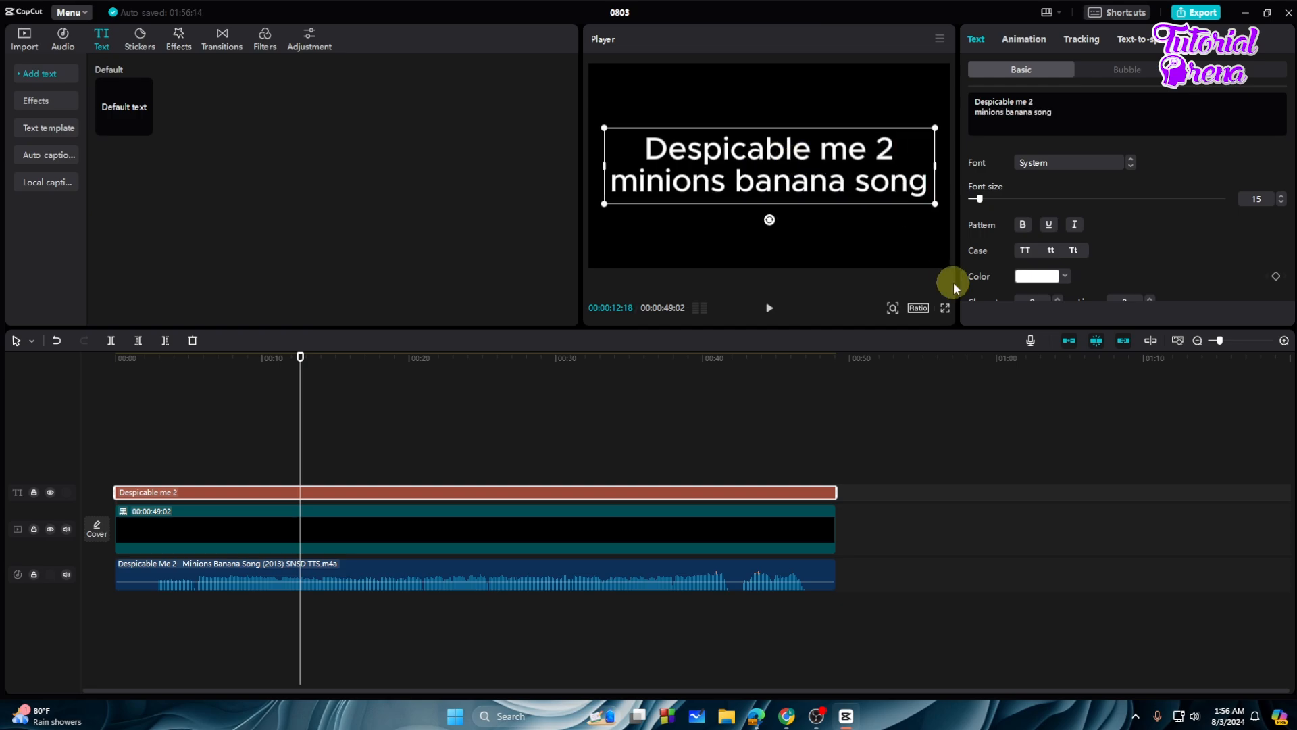
left_click_drag(935, 206, 918, 196)
Check the title in the preview at several points along the timeline up to 00:00:44:01, and select it
left_click_drag(302, 396, 335, 392)
left_click(299, 448)
left_click(415, 406)
left_click(761, 405)
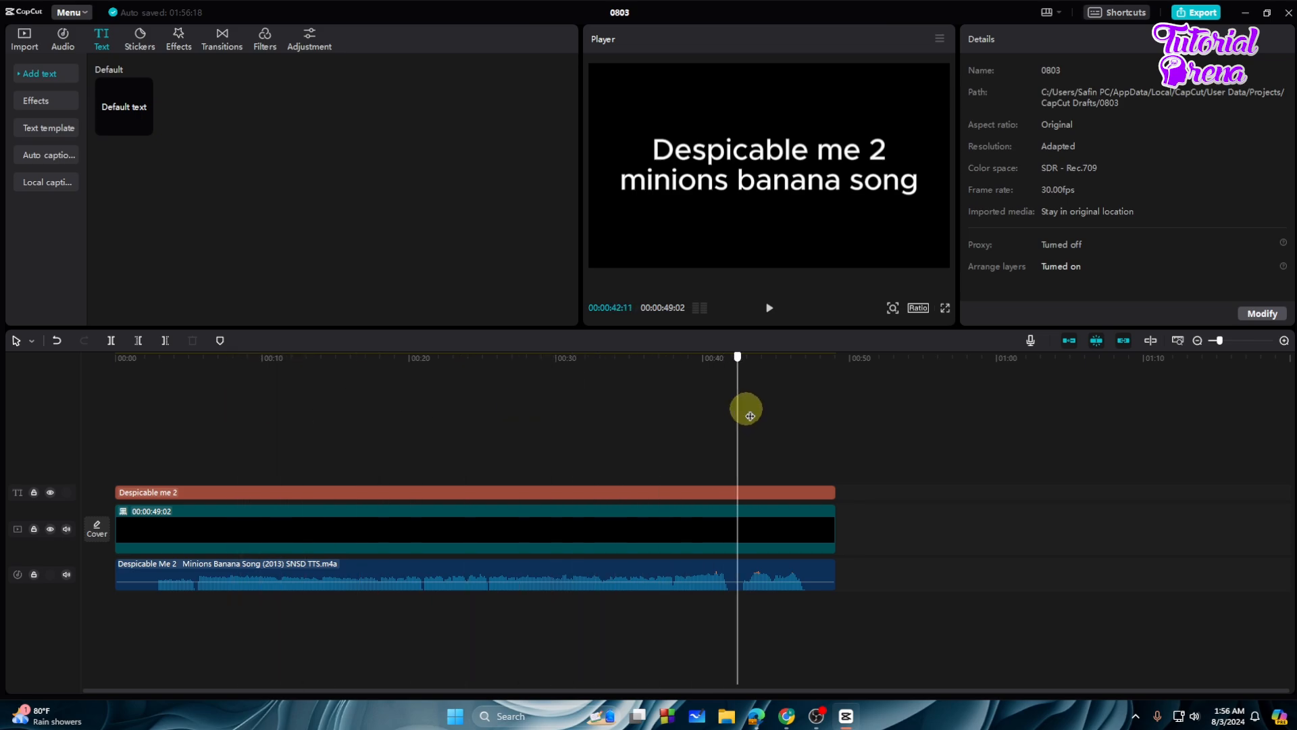
left_click(758, 155)
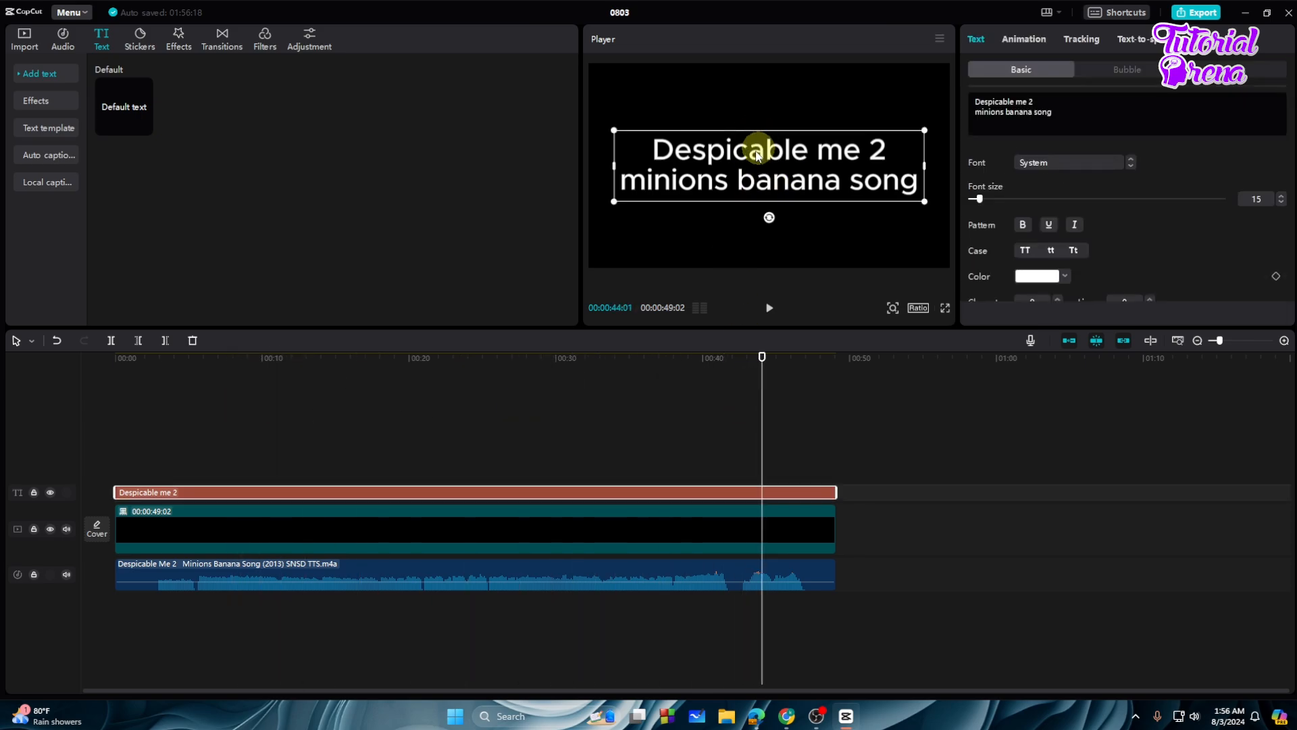
Deselect the title, move the playhead to 00:00:36:15, and open the project's export settings
left_click(774, 95)
left_click(651, 382)
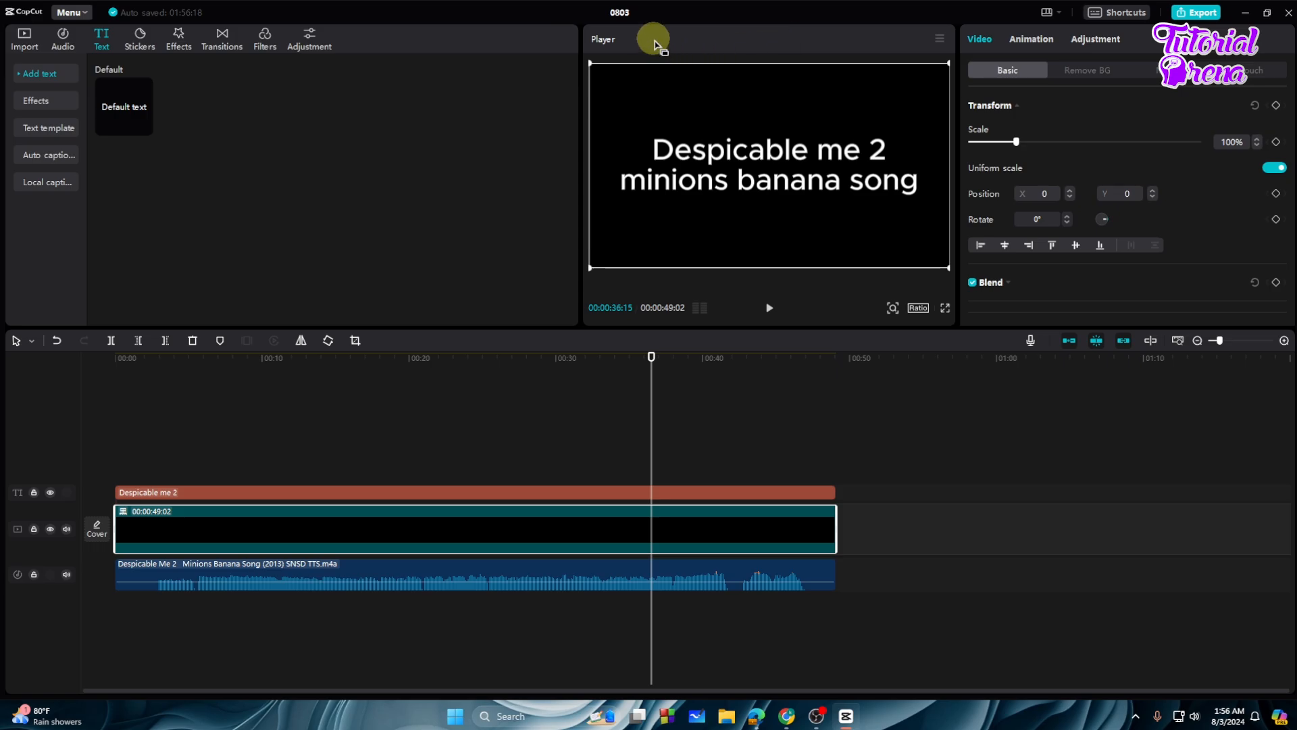
left_click(1203, 13)
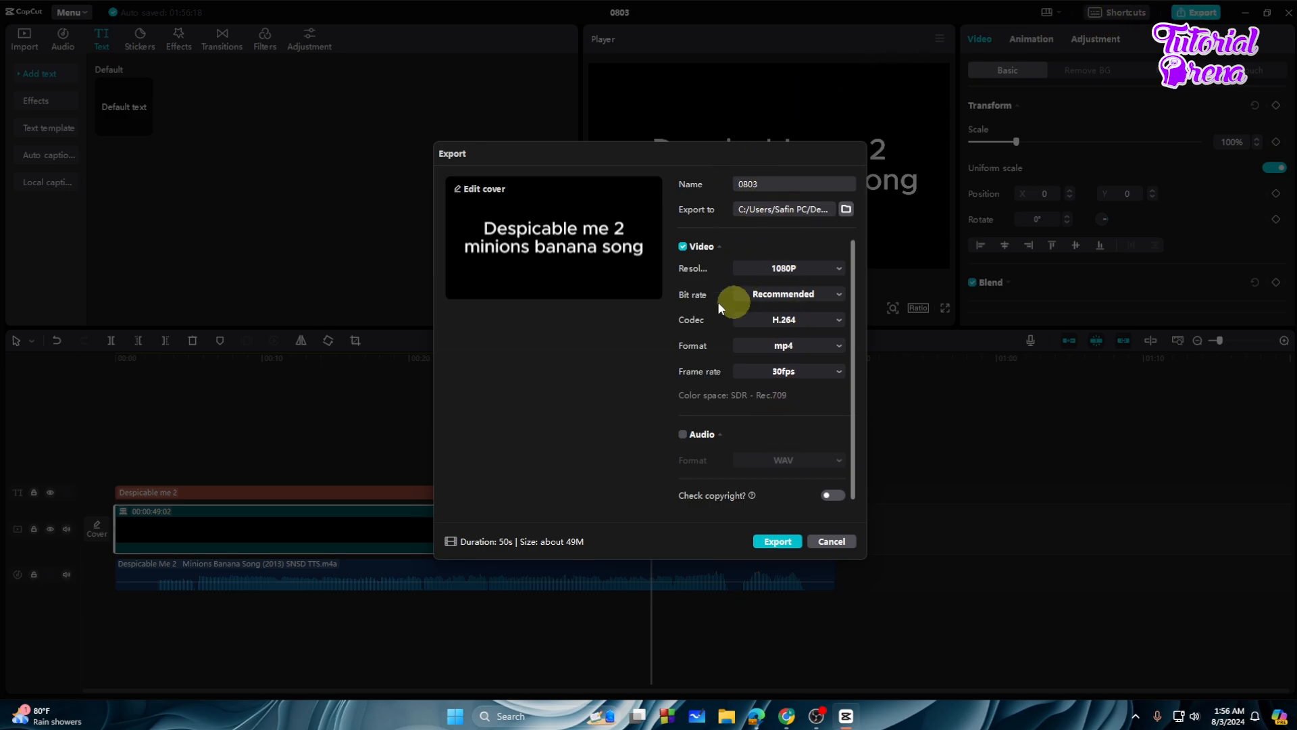
Choose 1080P resolution and the Recommended bit rate for the video export
left_click(780, 295)
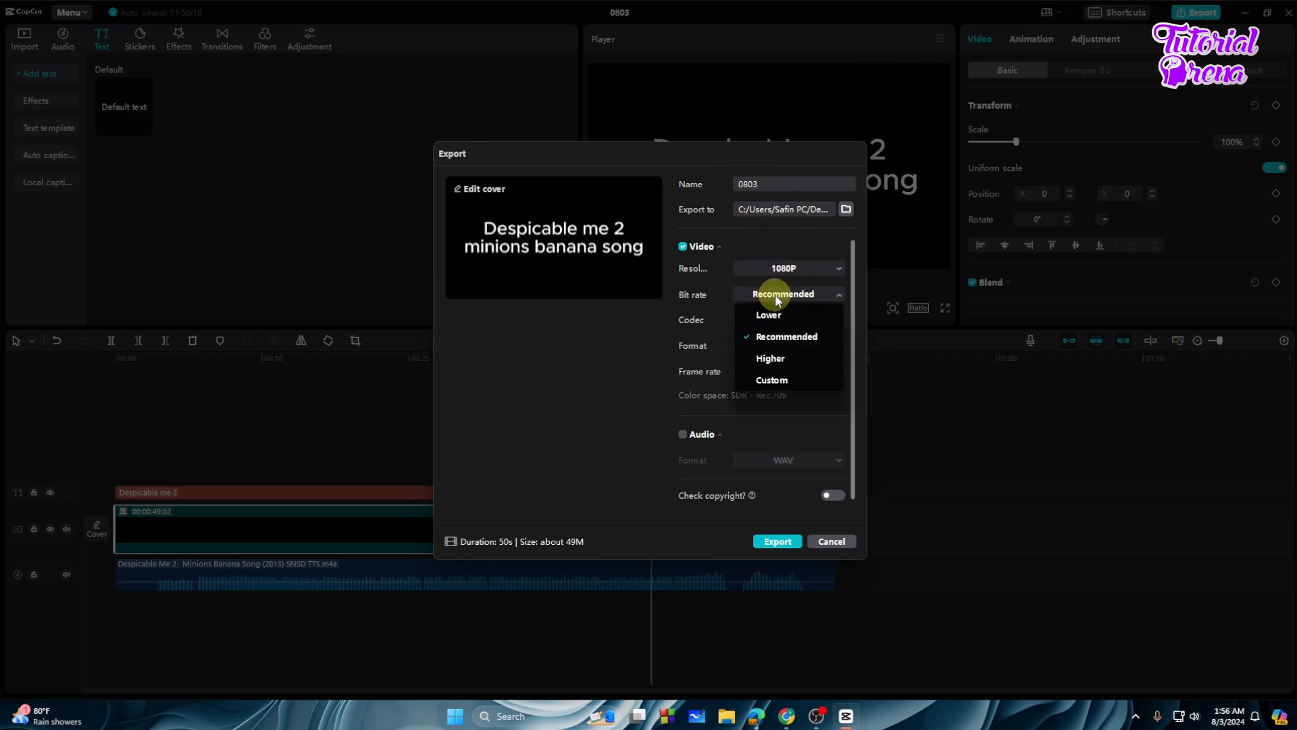
left_click(776, 297)
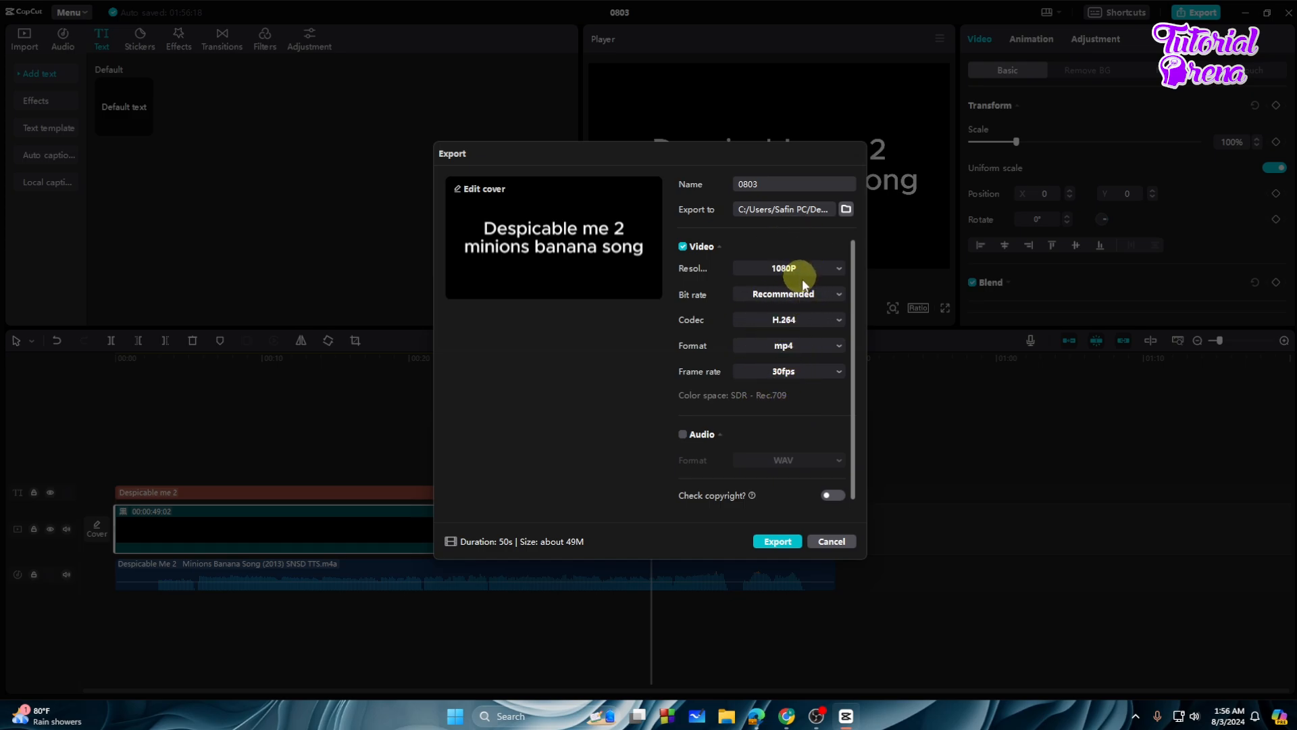
left_click(784, 270)
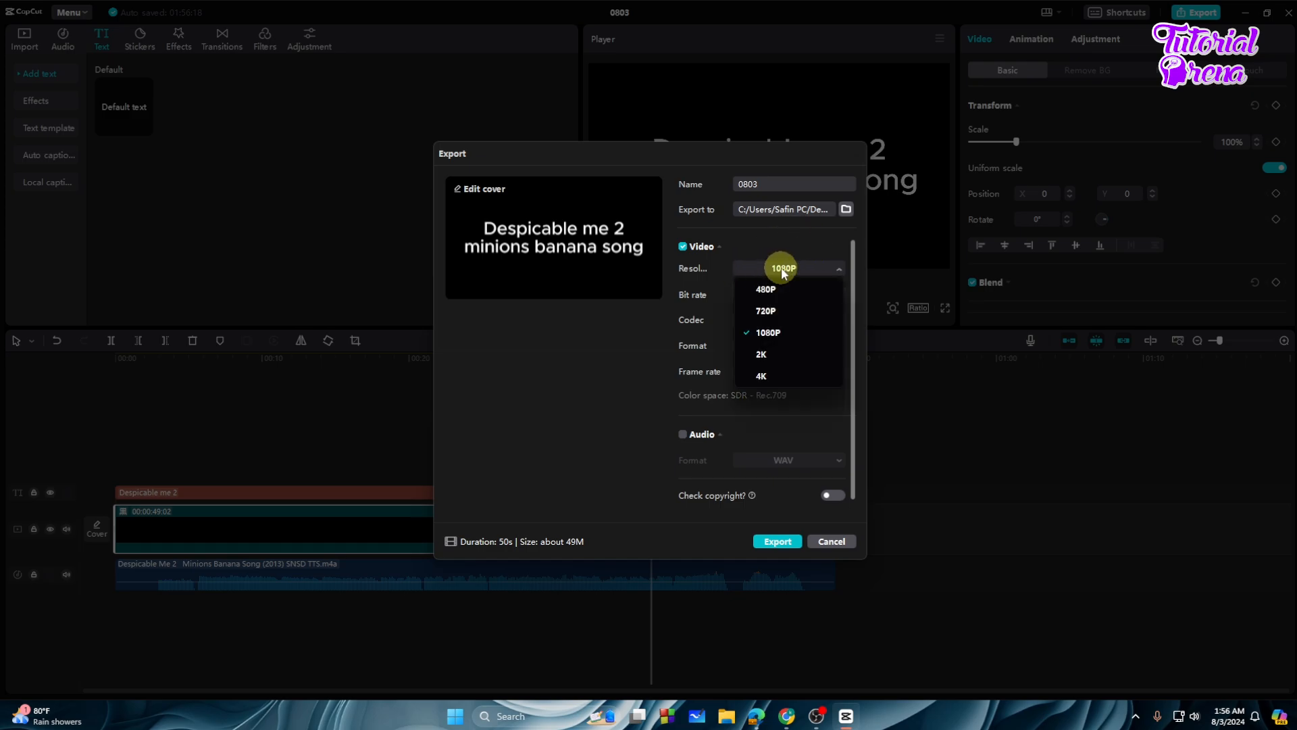
left_click(777, 331)
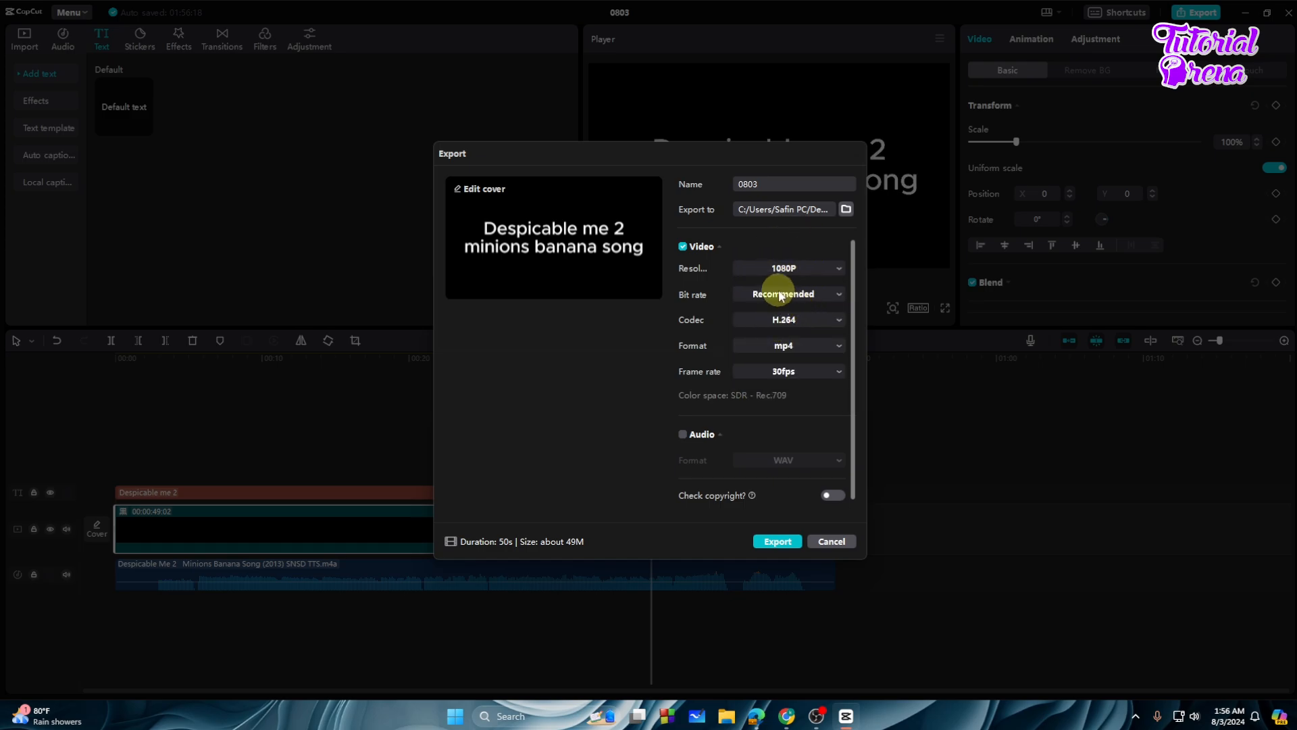
left_click(780, 295)
left_click(768, 343)
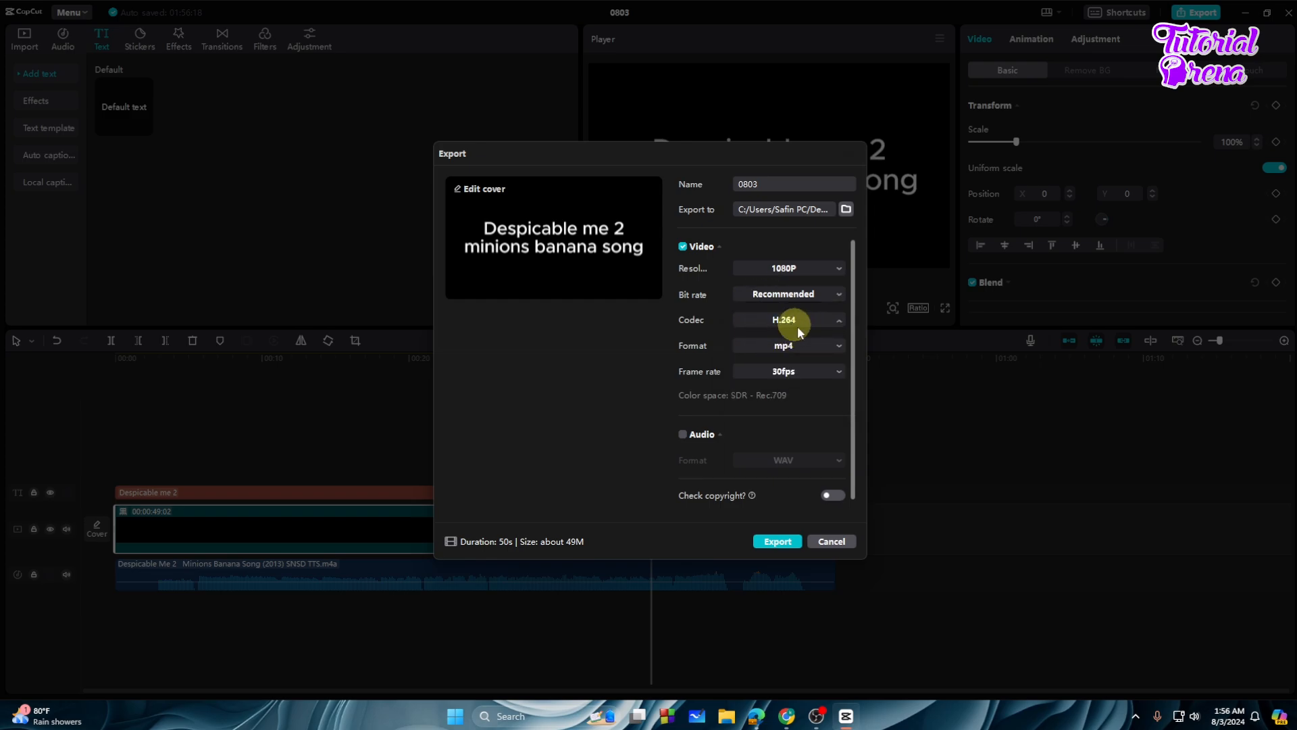
Choose the H.264 codec, the mp4 format and a frame rate of 30fps for the video export
left_click(794, 329)
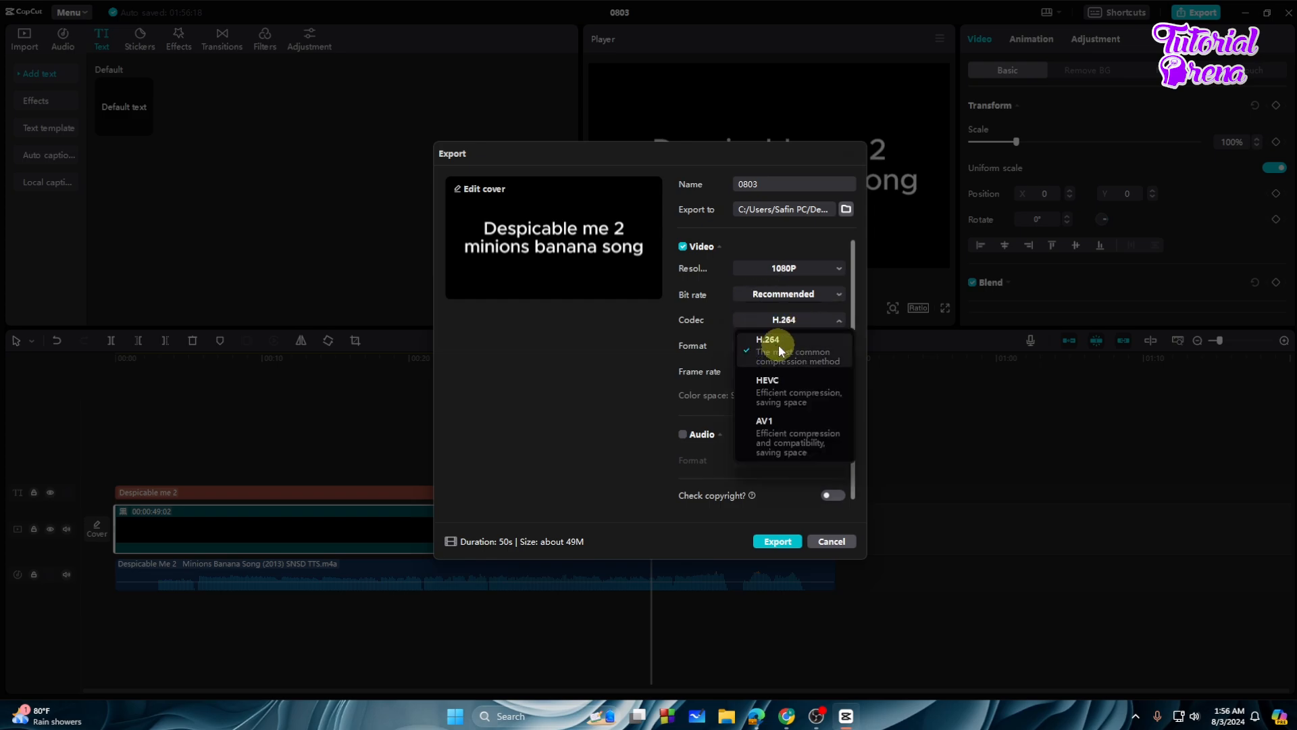
left_click(779, 350)
left_click(784, 345)
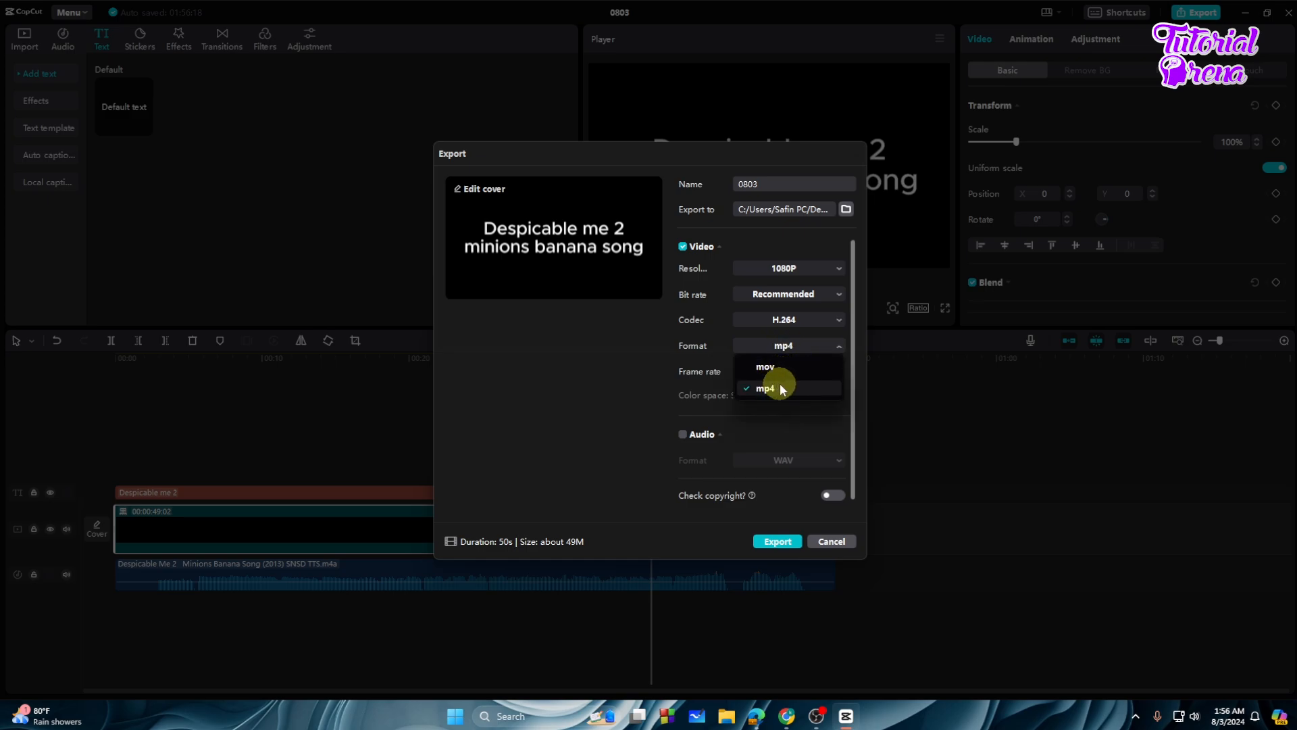
left_click(800, 372)
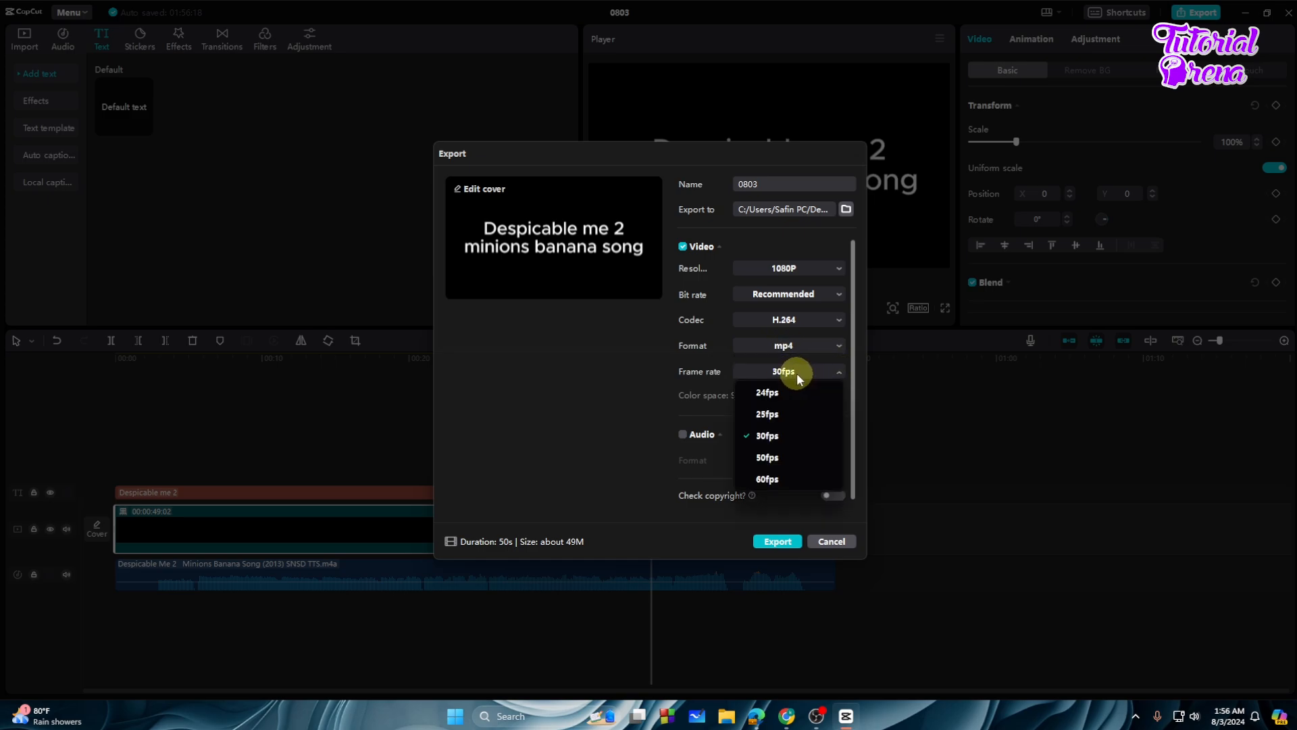
left_click(771, 438)
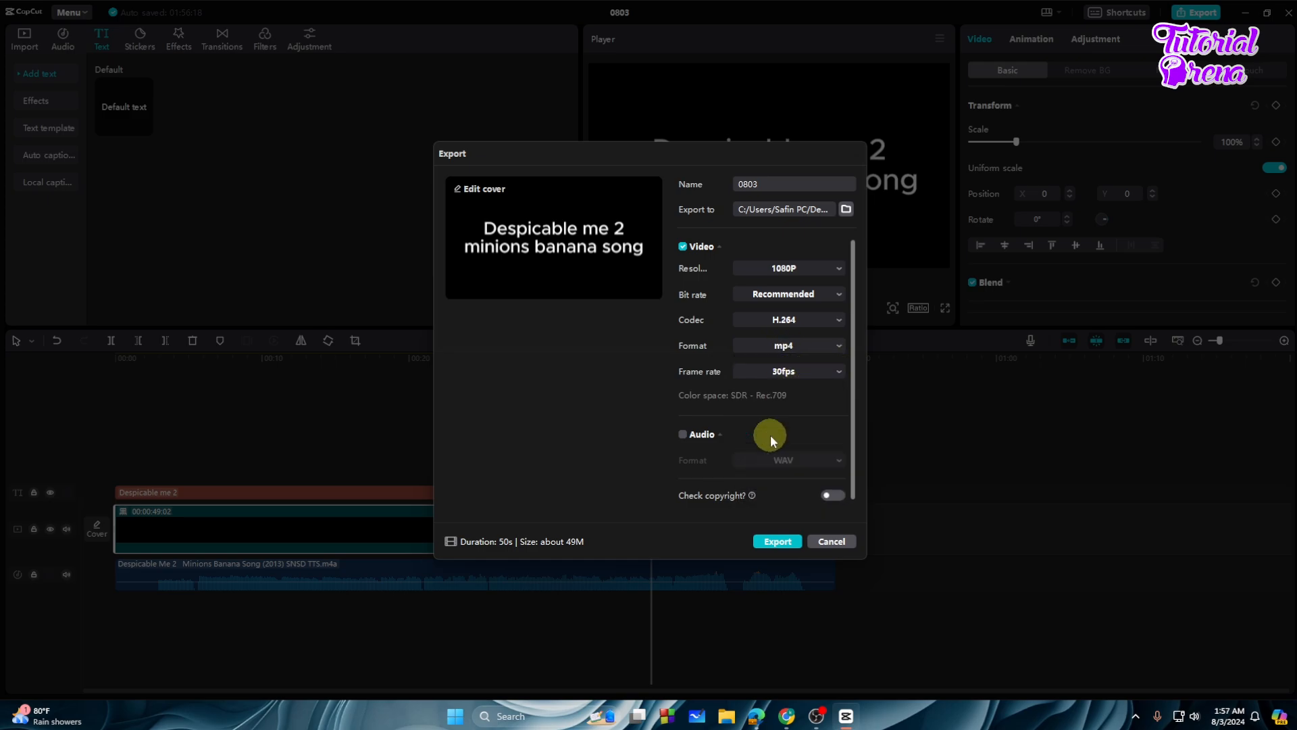
Set the Desktop folder as the export location and export the video
left_click(845, 210)
left_click(492, 279)
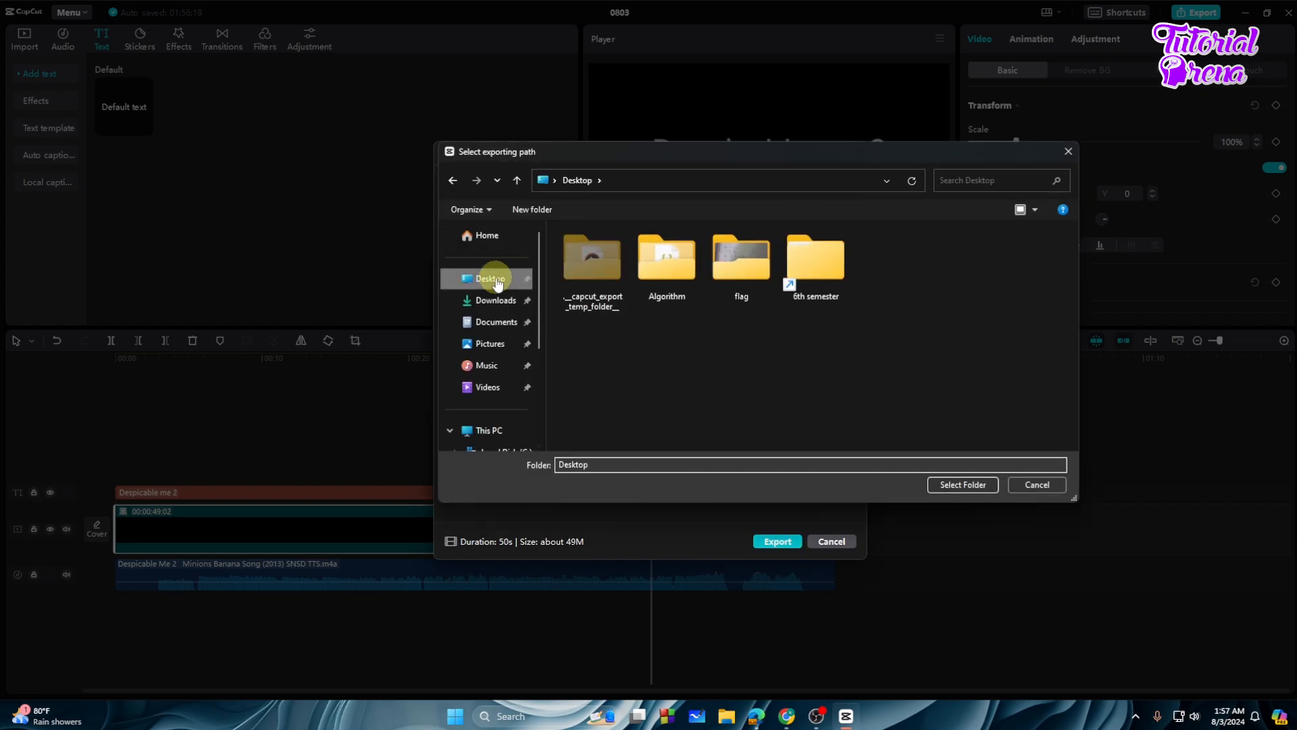
left_click(952, 488)
left_click(778, 541)
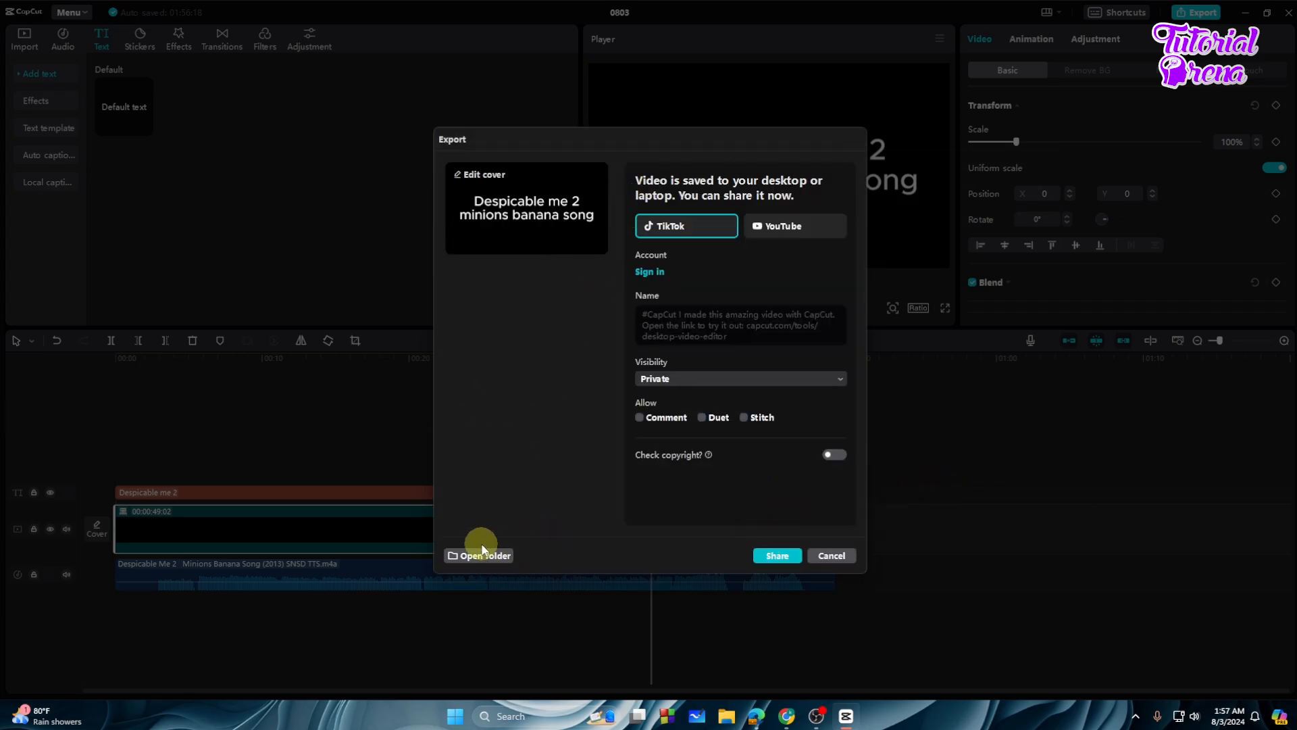
Dismiss the sharing options, minimize the editor, and move the exported 0803 video to an open area of the desktop
left_click(832, 557)
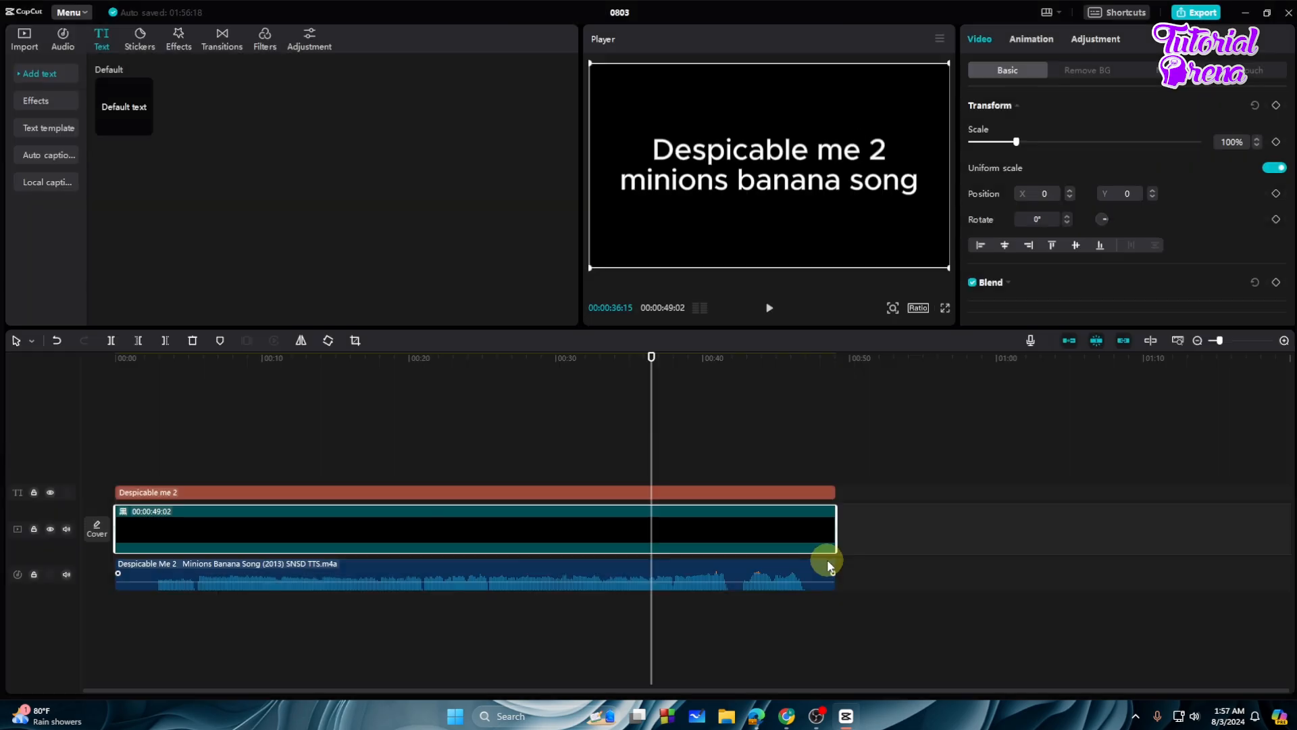
left_click(1247, 12)
left_click_drag(267, 184, 391, 273)
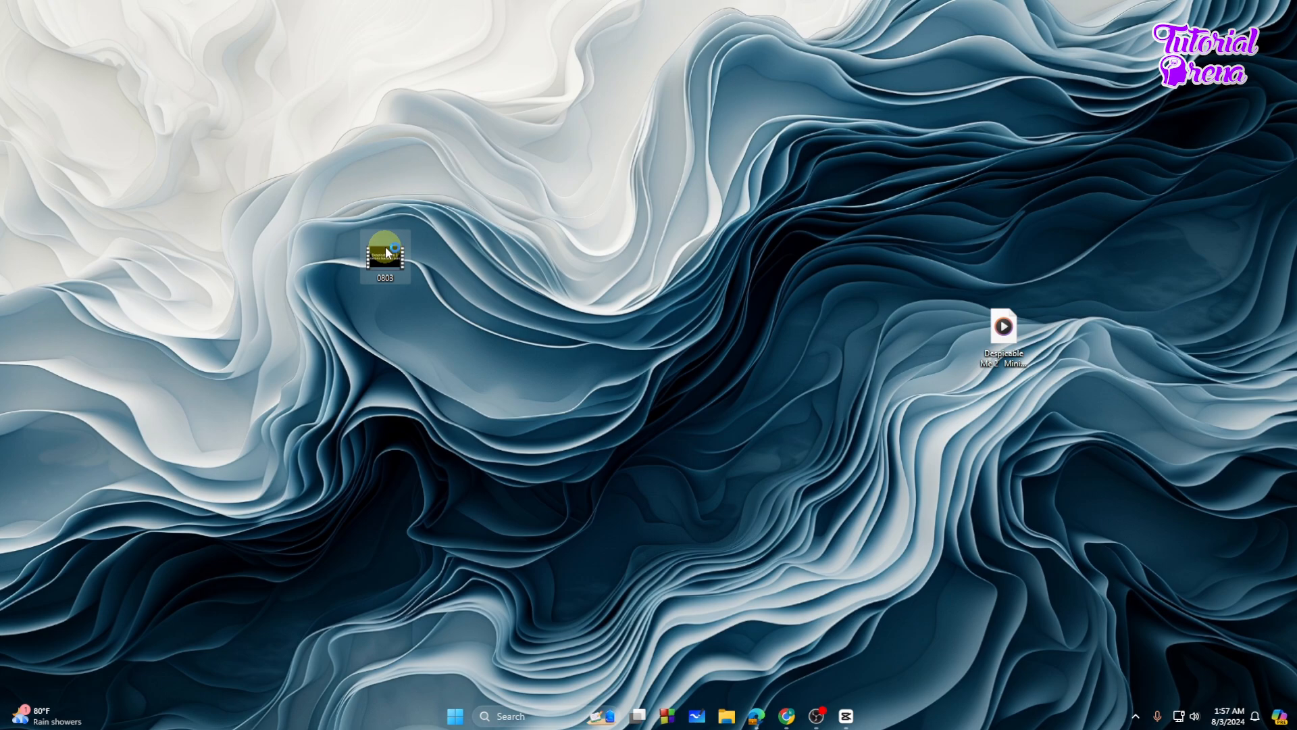
Play the exported 0803 video in Media Player, jump back near its start, and view it maximized before restoring the window
double_click(386, 253)
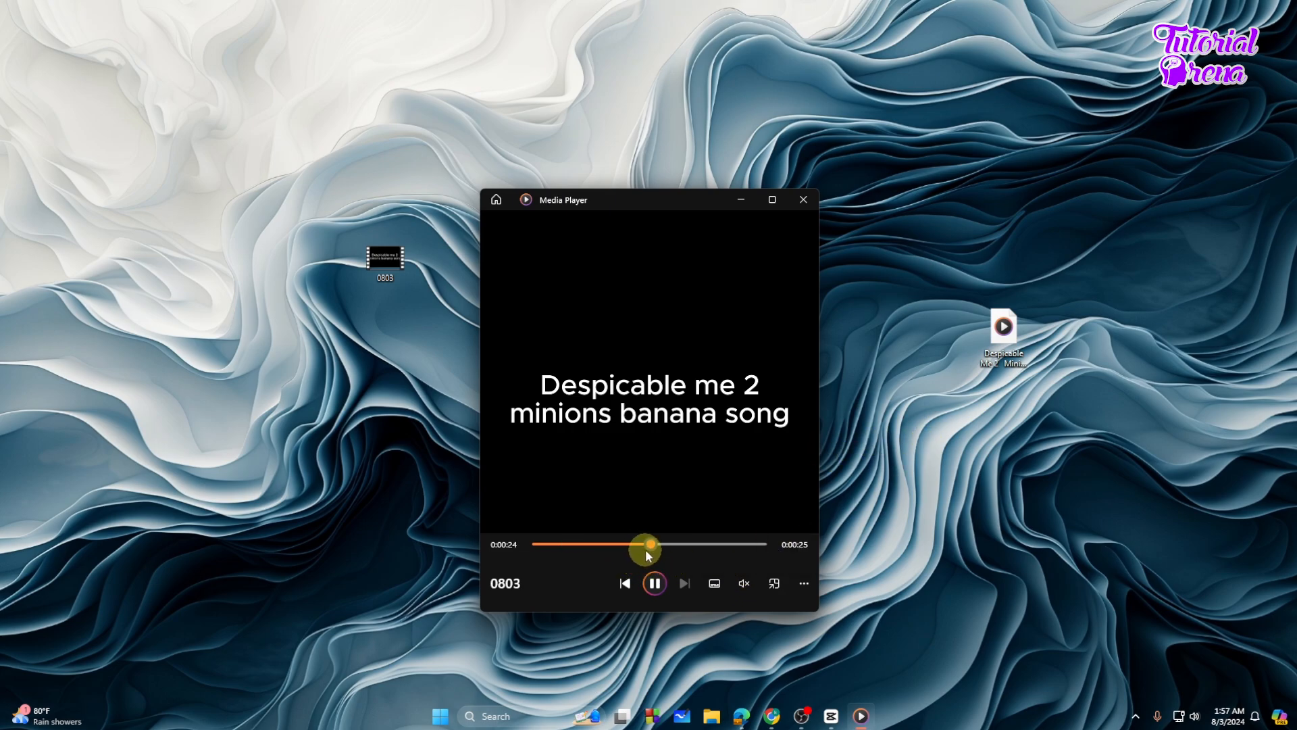
left_click_drag(653, 547, 526, 542)
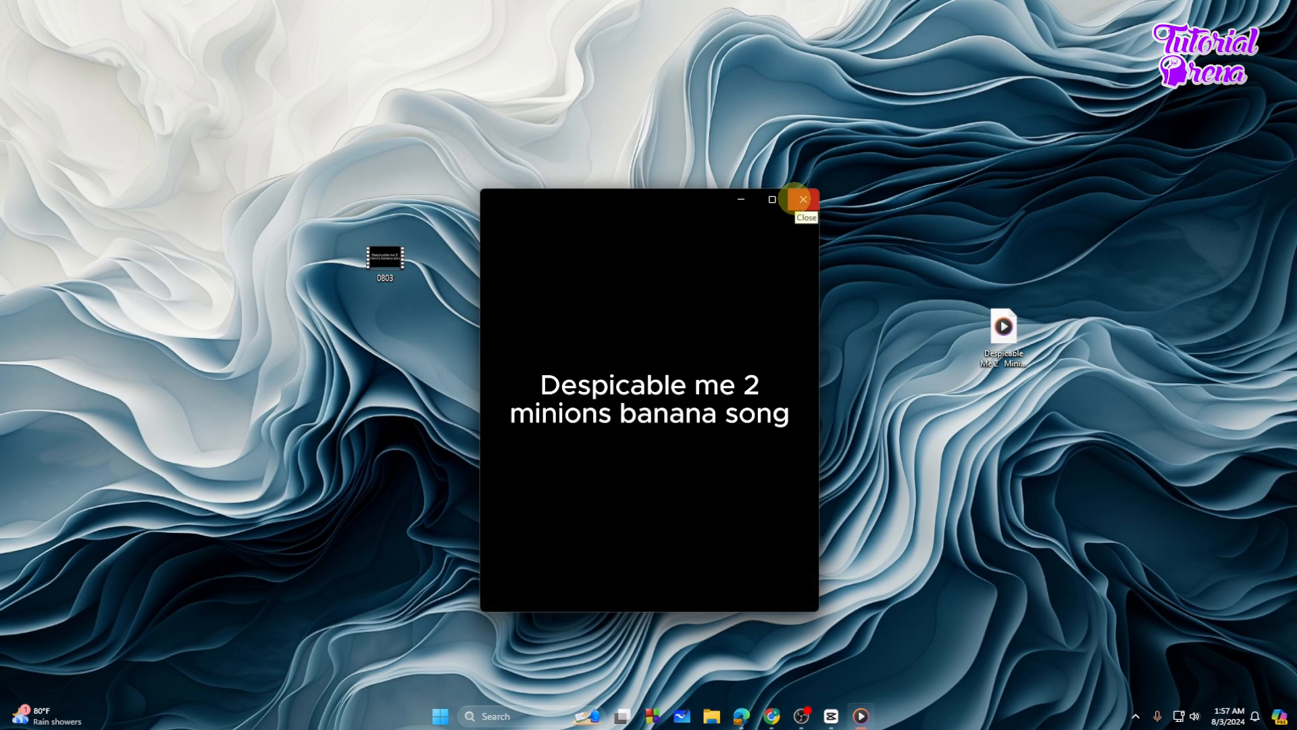
left_click(772, 200)
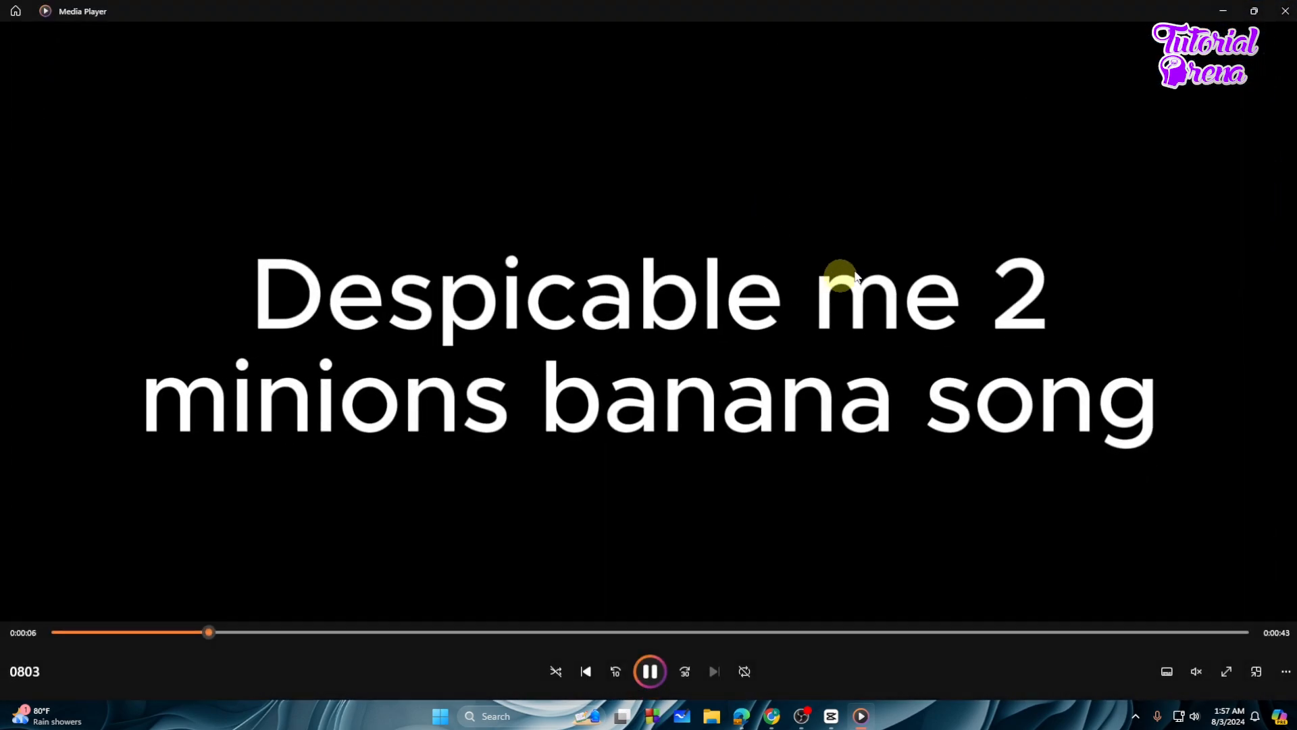
left_click(1258, 12)
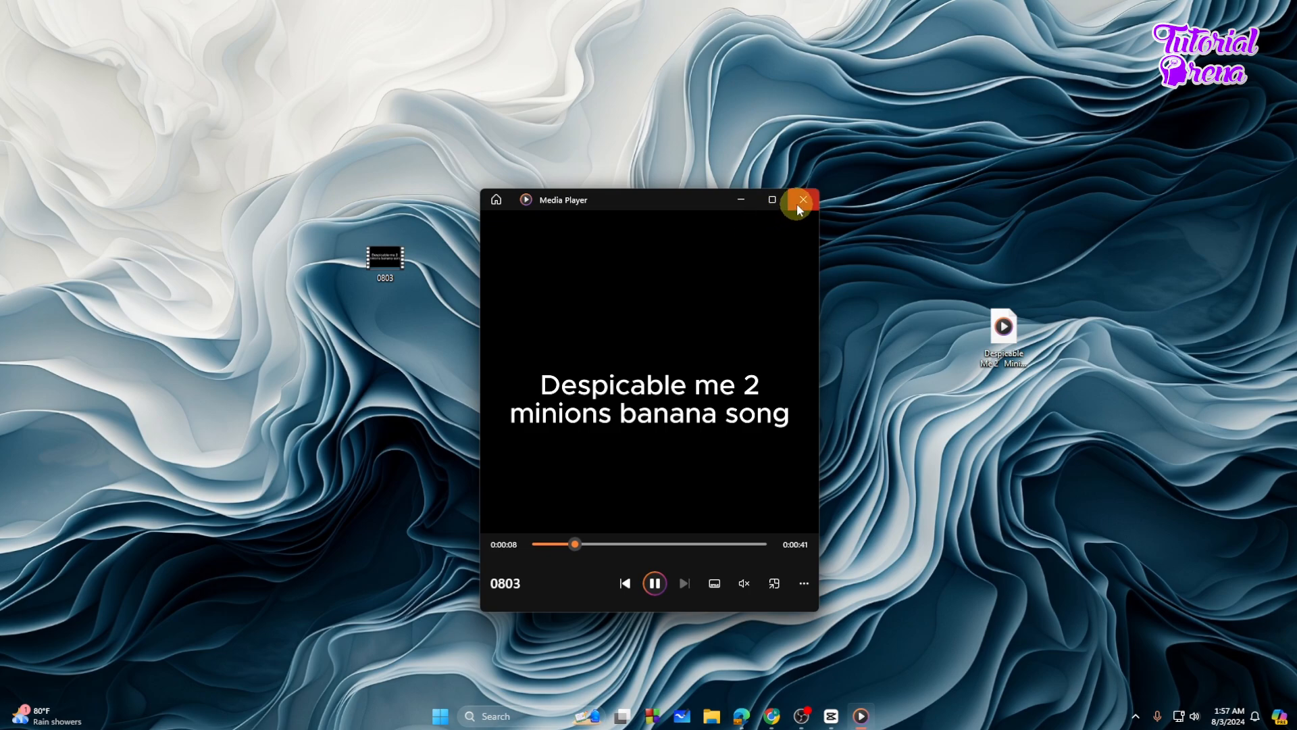